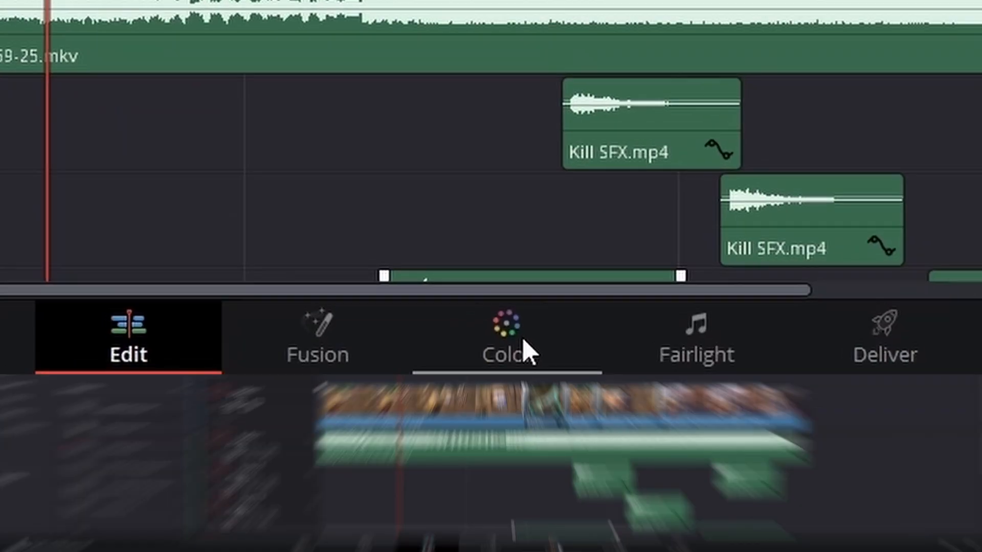
- Switch to the Color page and open then close the Effects library
click(559, 541)
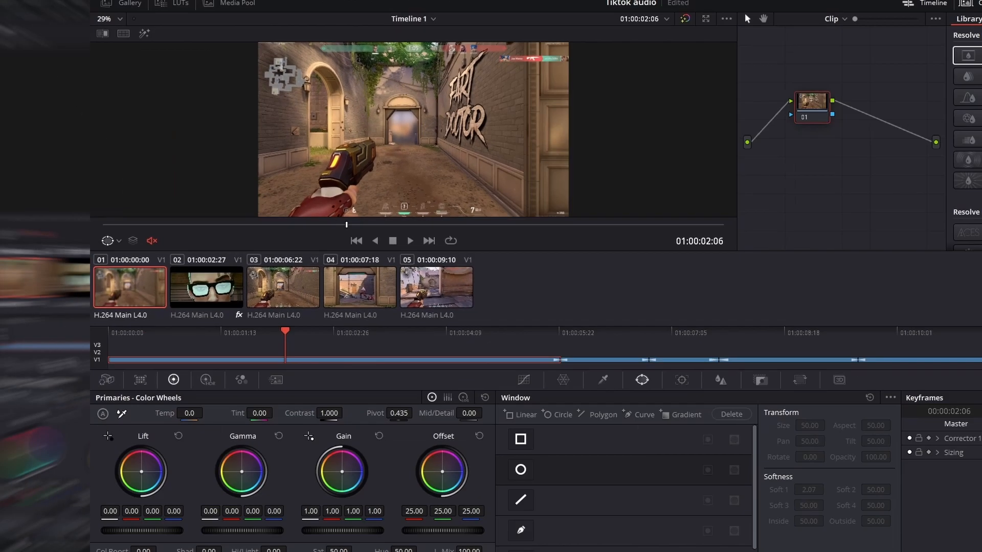
click(900, 15)
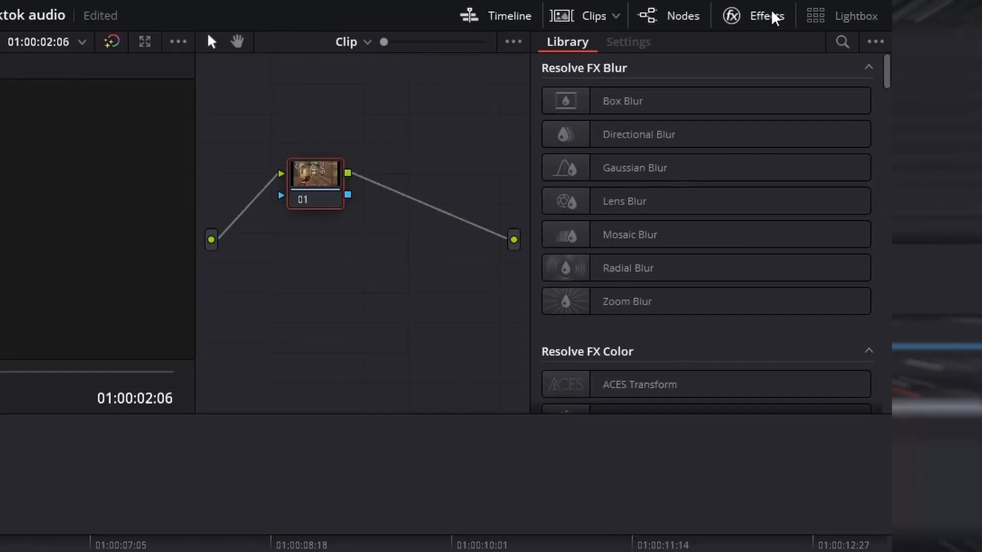
click(772, 14)
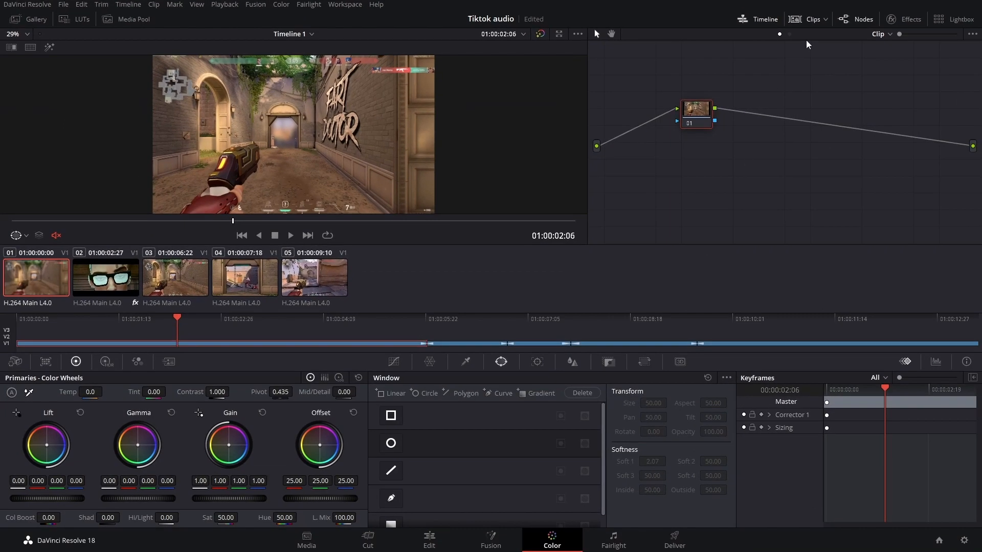
click(757, 19)
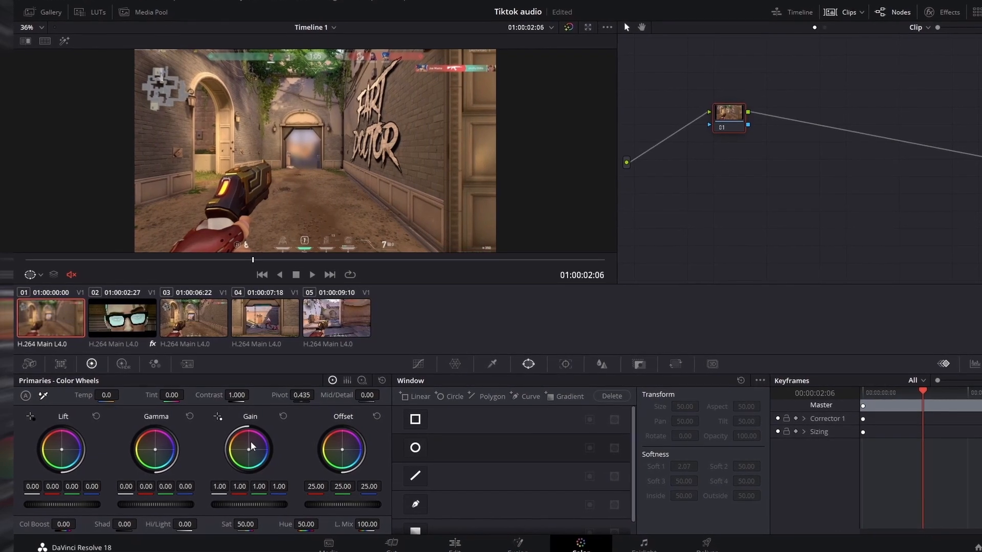
- Try small adjustments on the Gain, Gamma and Lift wheels, resetting each wheel after moving it
drag(246, 450, 254, 454)
click(293, 419)
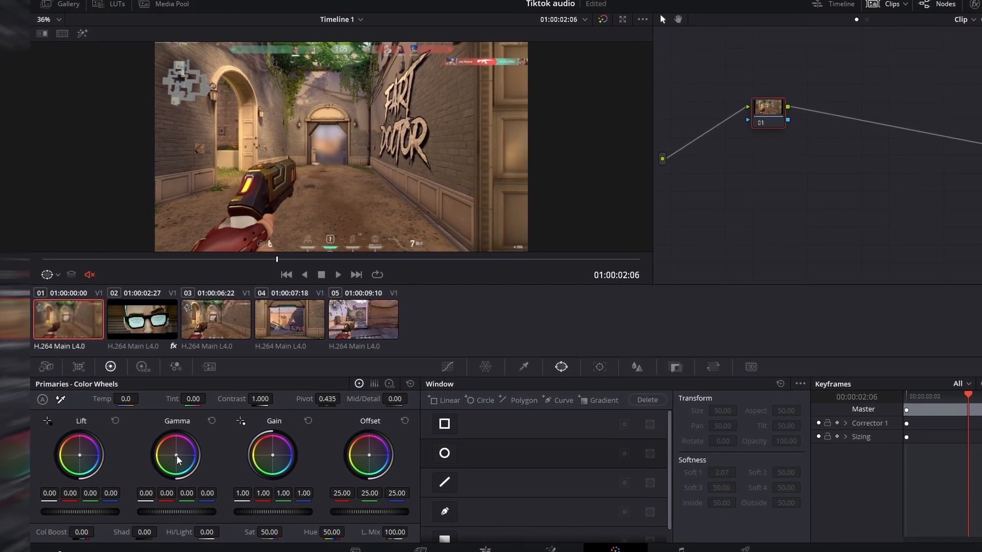
drag(174, 455, 173, 456)
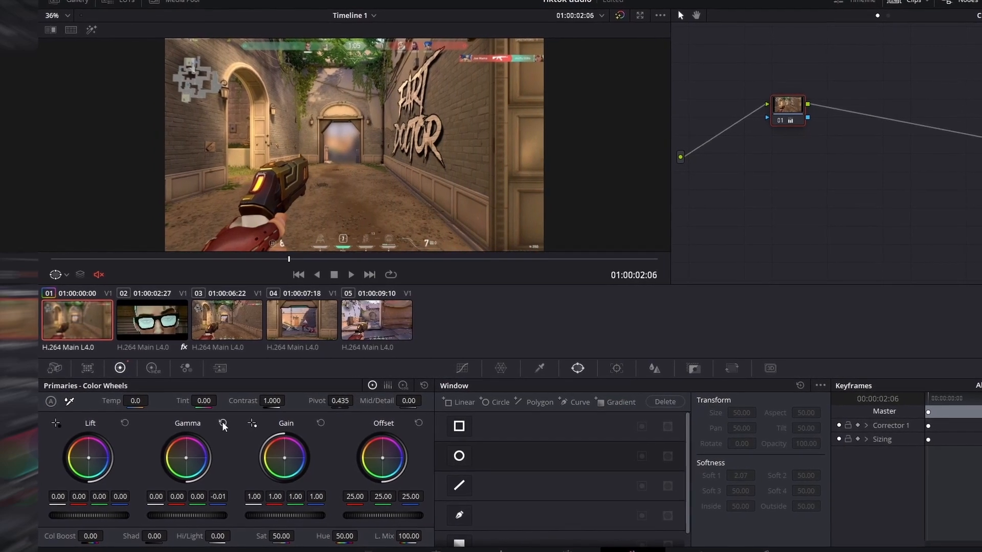
click(220, 422)
drag(86, 456, 95, 460)
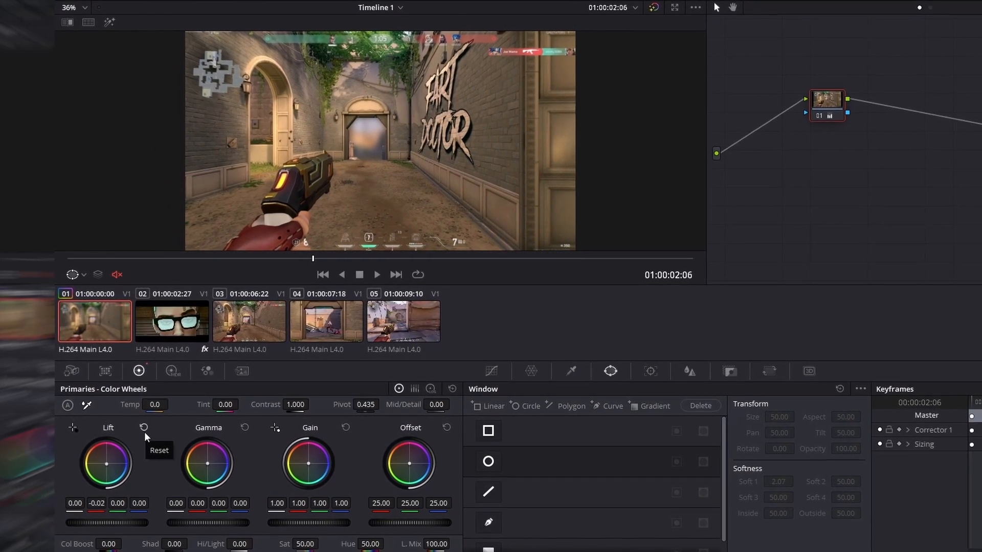
click(142, 431)
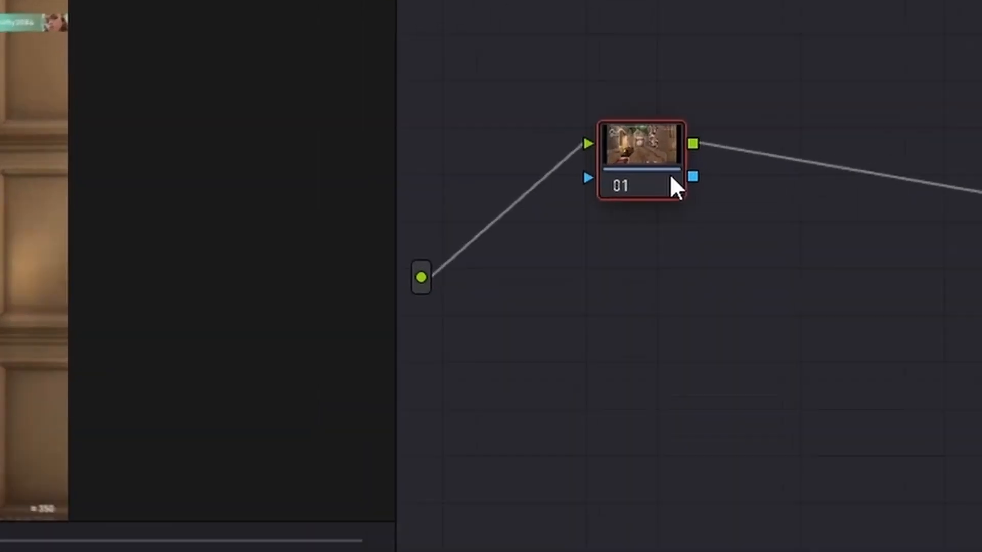
- Add two serial nodes after node 01 in the node graph
right_click(519, 184)
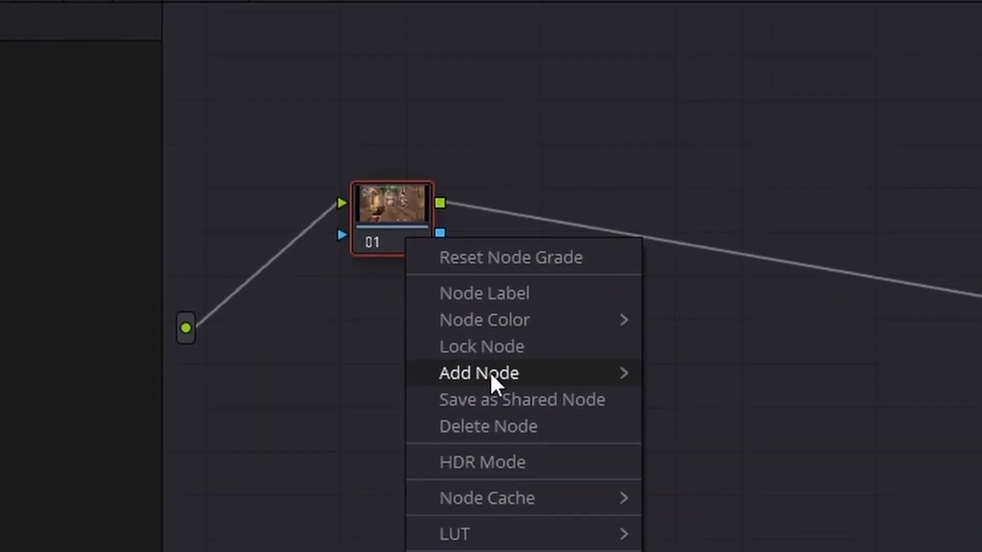
mouse_move(492, 374)
click(653, 334)
right_click(489, 193)
mouse_move(585, 321)
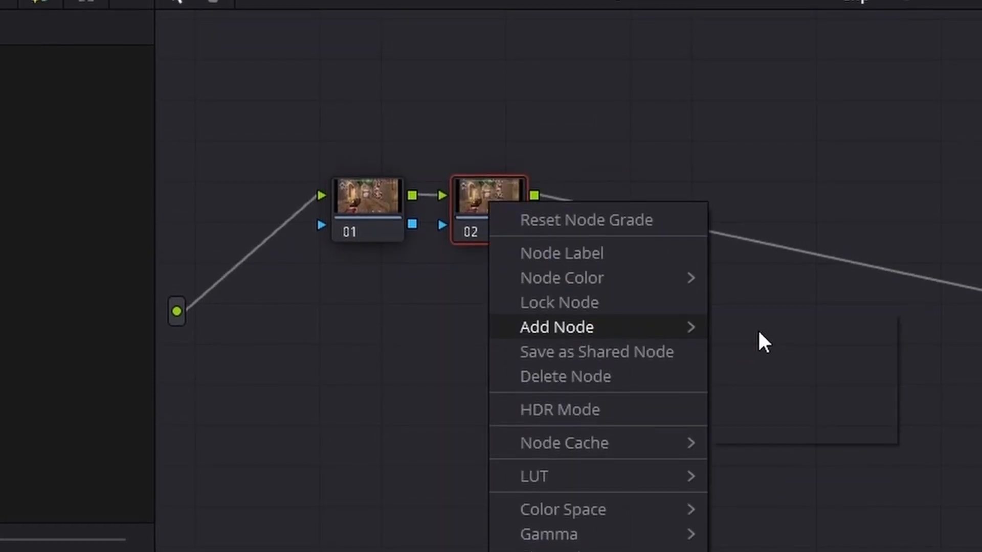
click(757, 323)
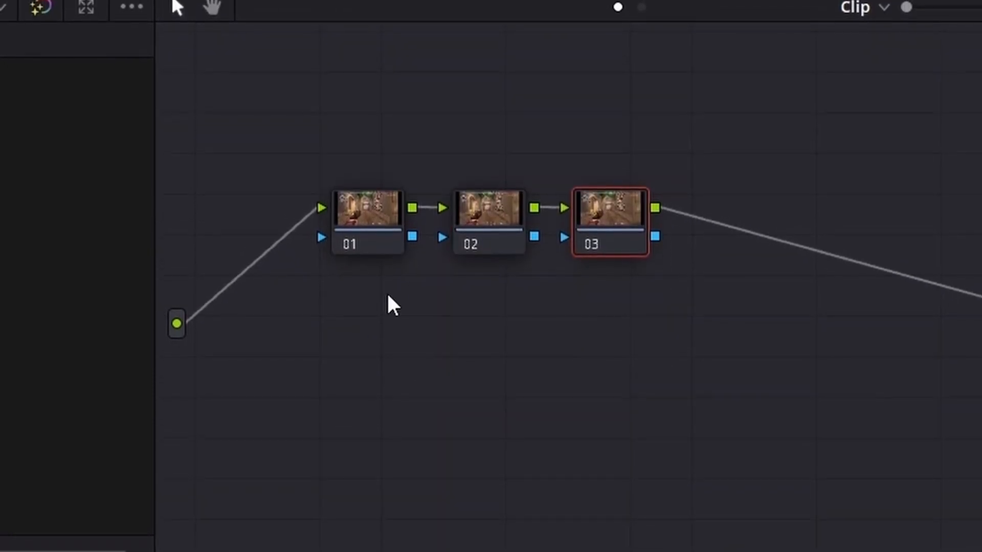
- Select node 01 and shift its Offset wheel toward blue
click(368, 232)
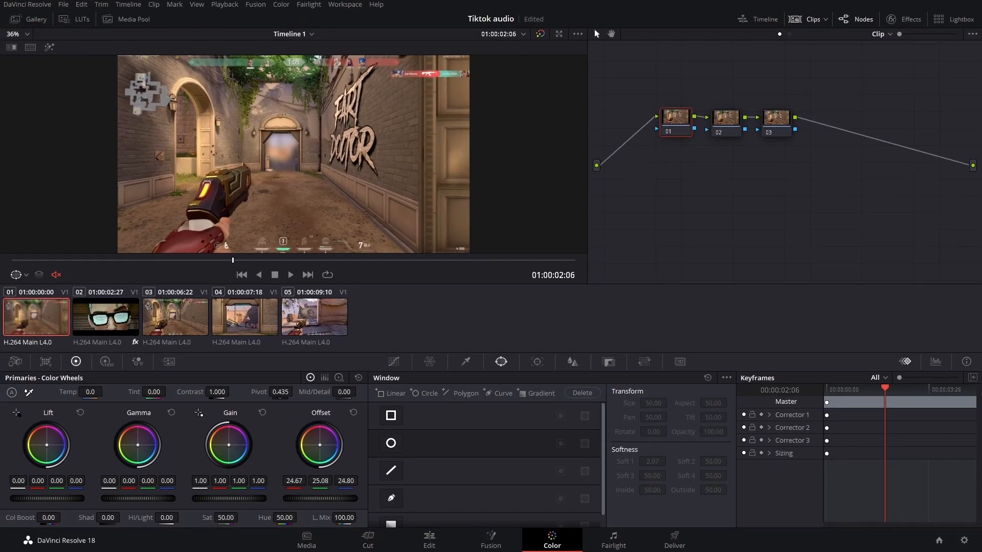
drag(319, 445, 327, 450)
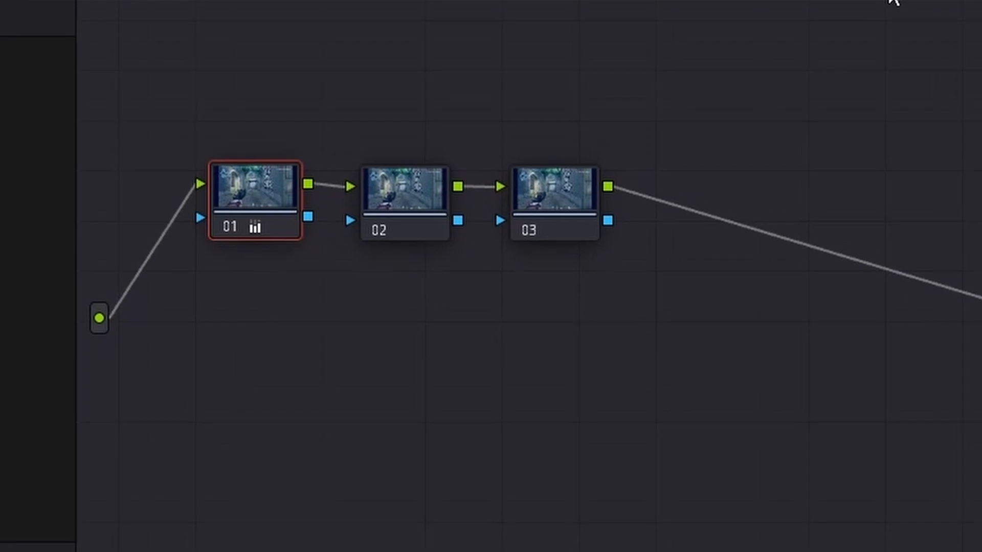
- Select node 02 and push its Offset wheel toward orange
drag(890, 0, 903, 0)
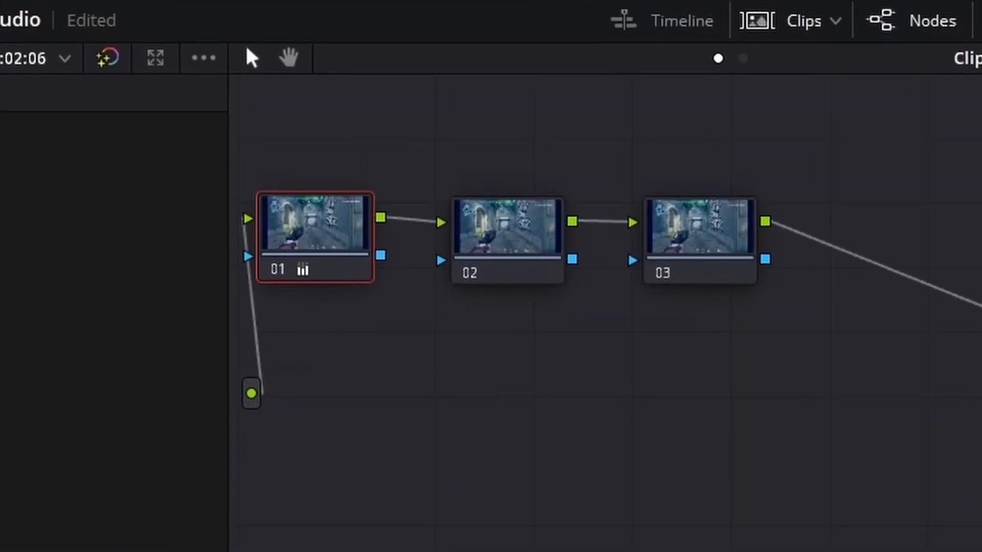
drag(351, 341, 403, 363)
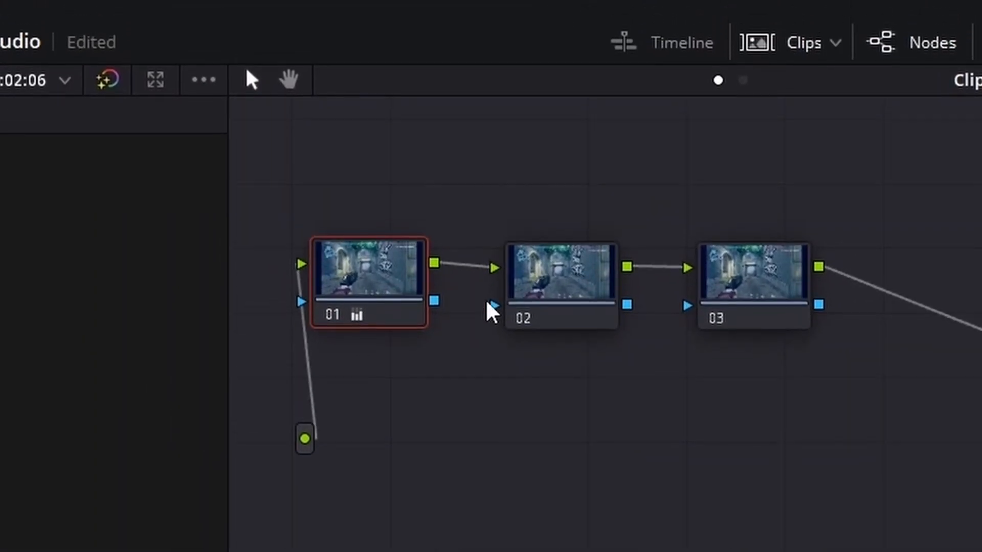
click(521, 309)
click(787, 290)
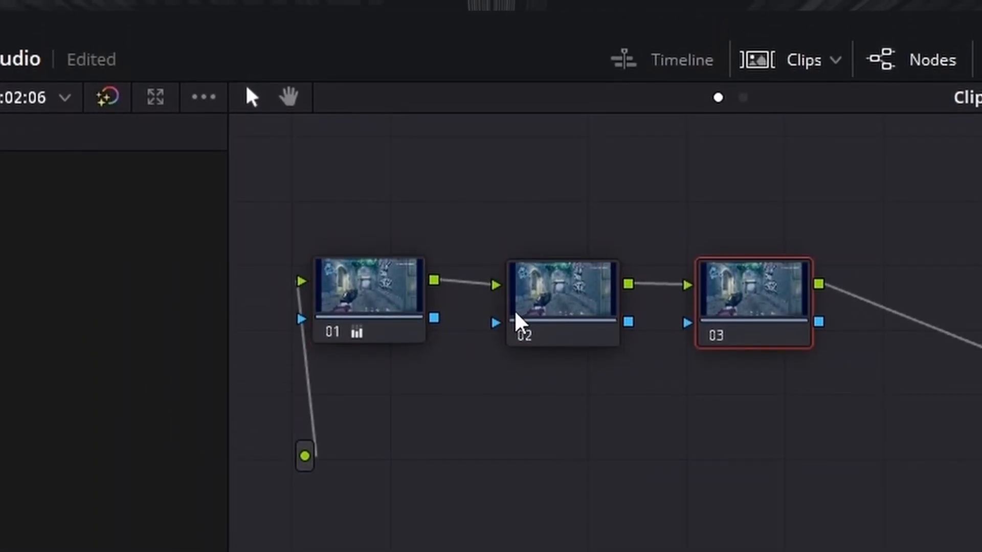
click(517, 306)
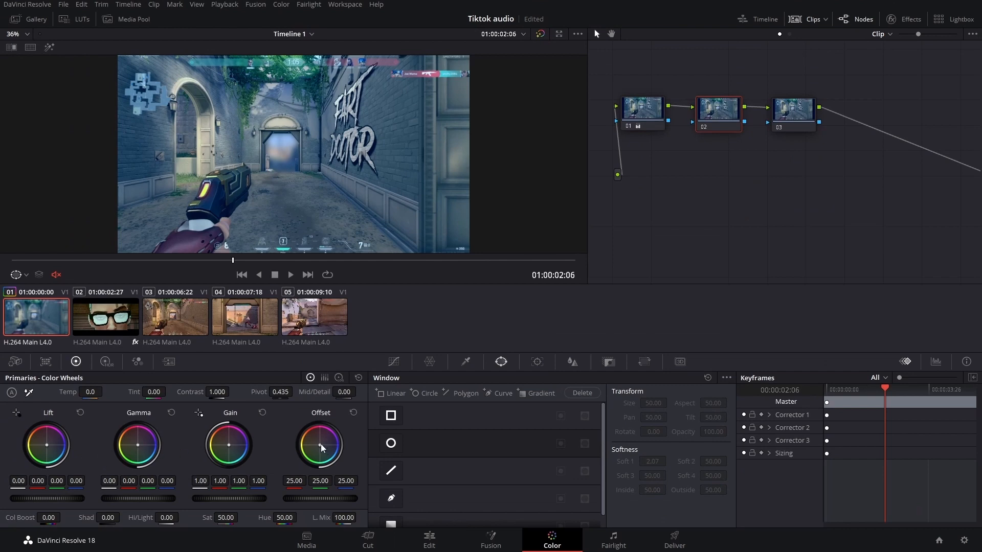
drag(321, 448, 313, 436)
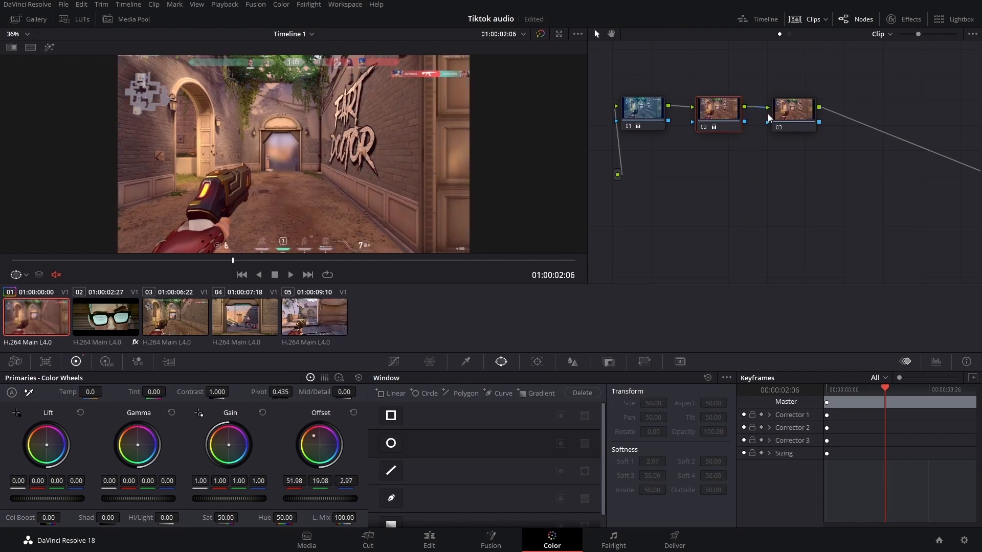
- Select node 03 and lower its Gain master dial to darken the image
click(787, 114)
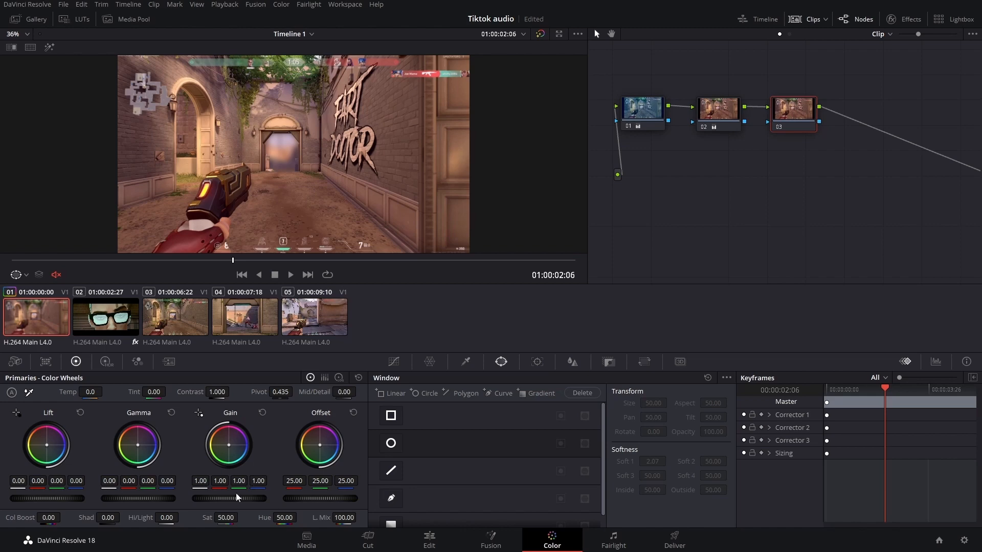
drag(236, 505, 195, 505)
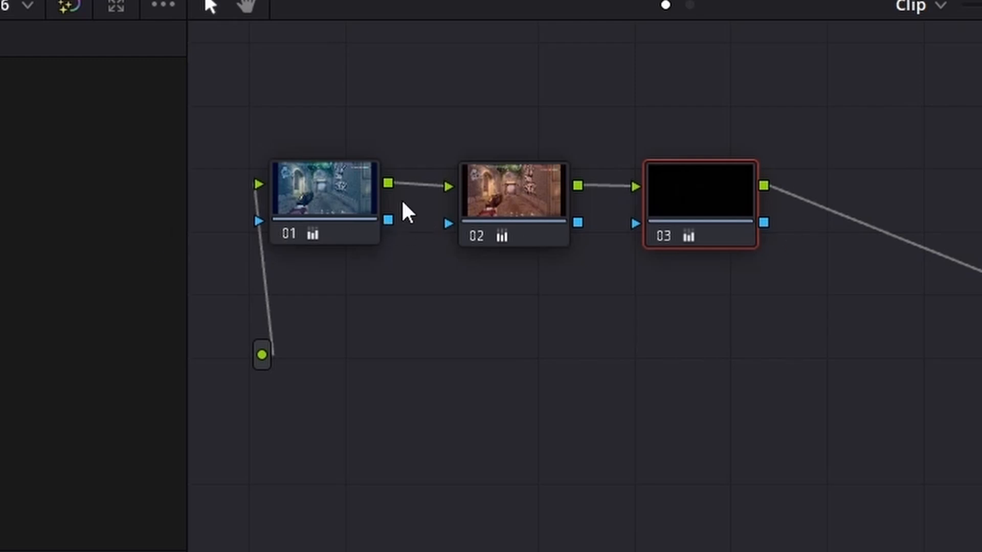
- Toggle nodes 03 and 01 off and back on to compare their effect on the image
click(660, 234)
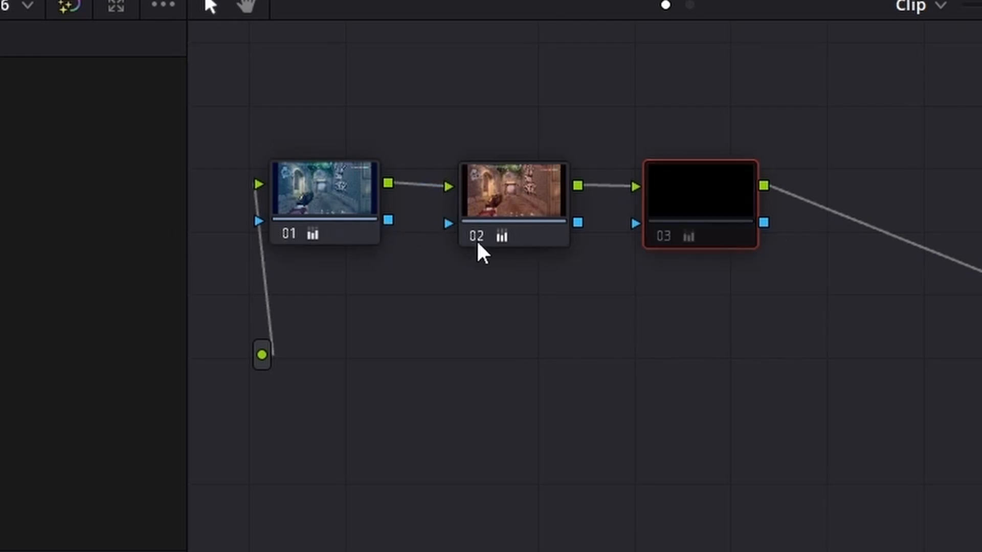
click(289, 233)
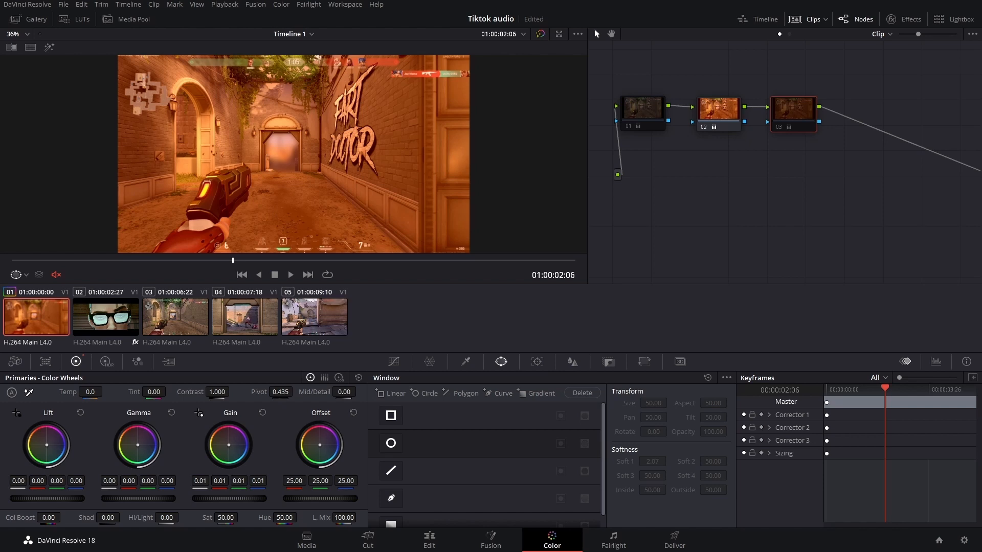
click(628, 126)
click(778, 127)
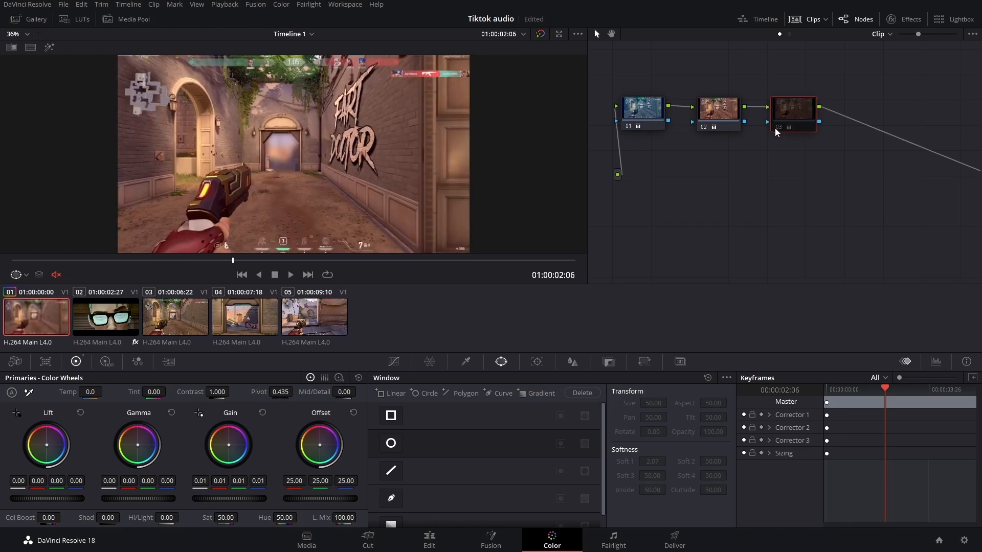
click(774, 128)
- Rearrange nodes 01, 02 and 03 into a vertical stack in the node graph
click(262, 412)
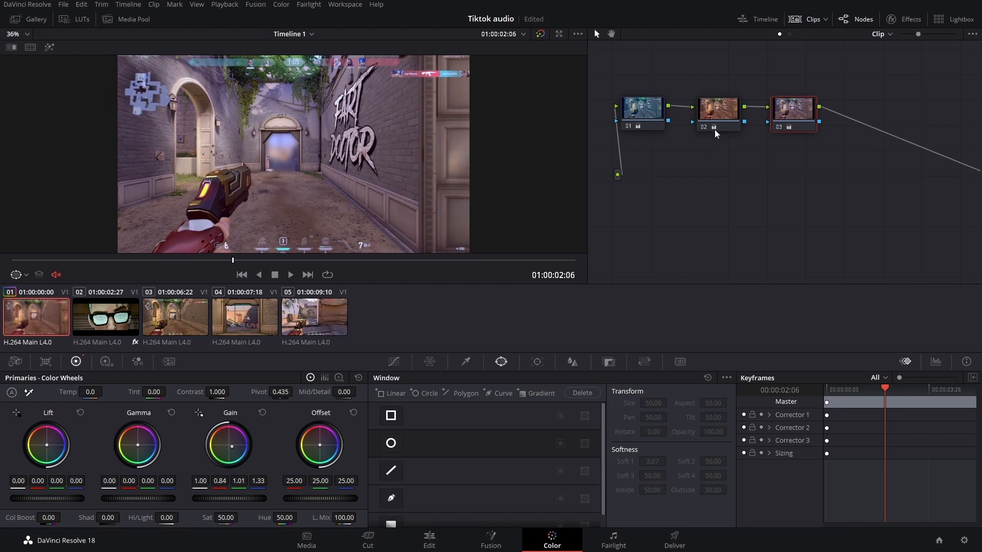
drag(653, 125, 704, 187)
drag(717, 127, 677, 117)
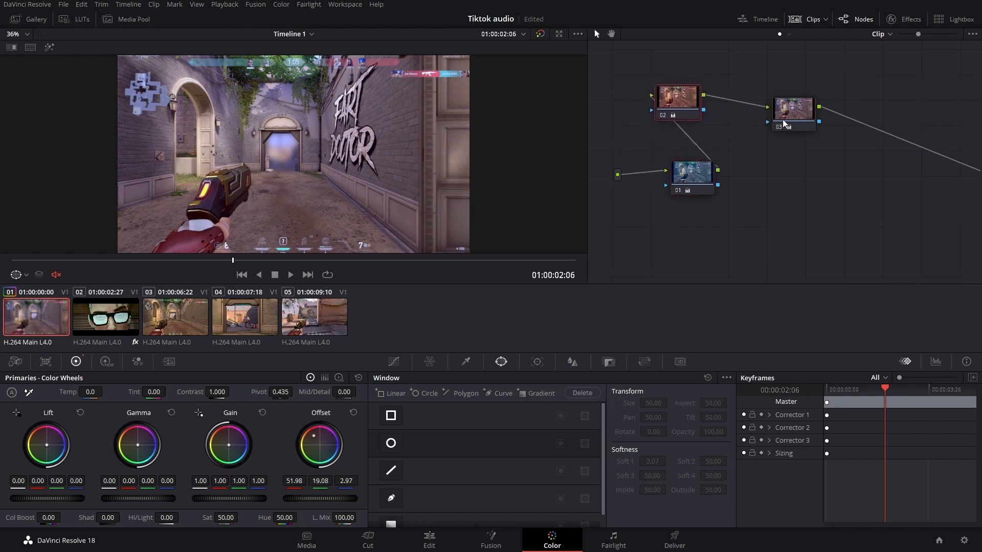
drag(785, 124, 669, 61)
drag(677, 105, 685, 119)
drag(687, 64, 688, 71)
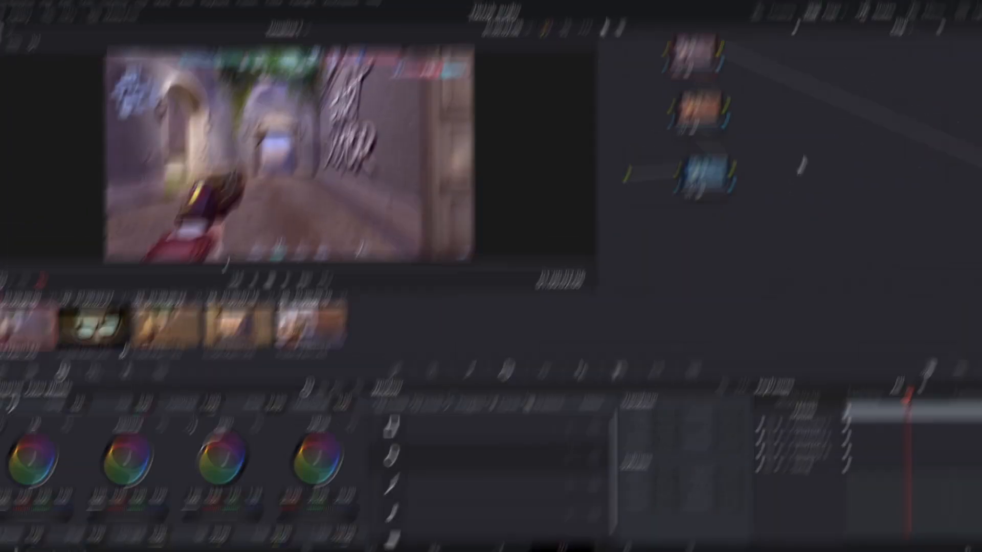
- Reset all grades and nodes for the clip
right_click(785, 164)
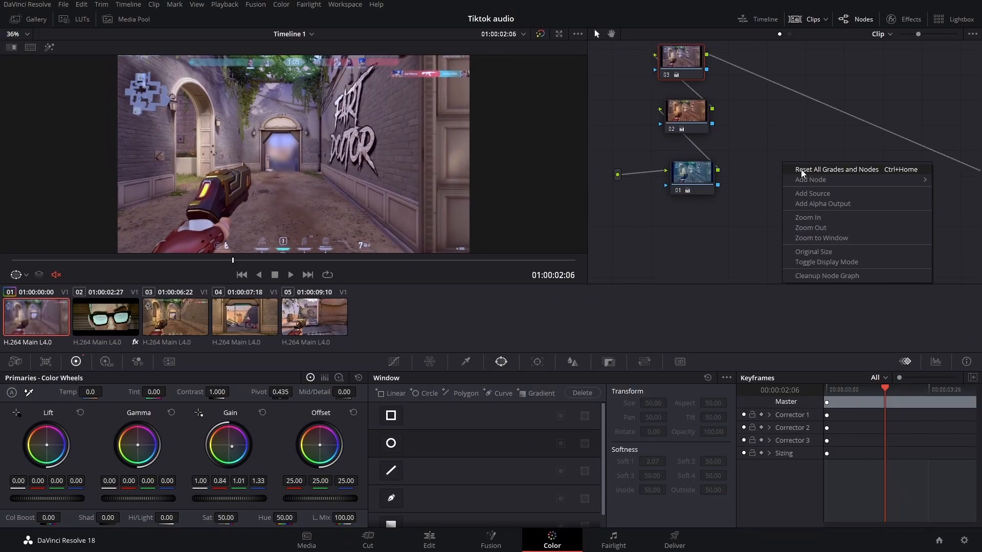
click(801, 170)
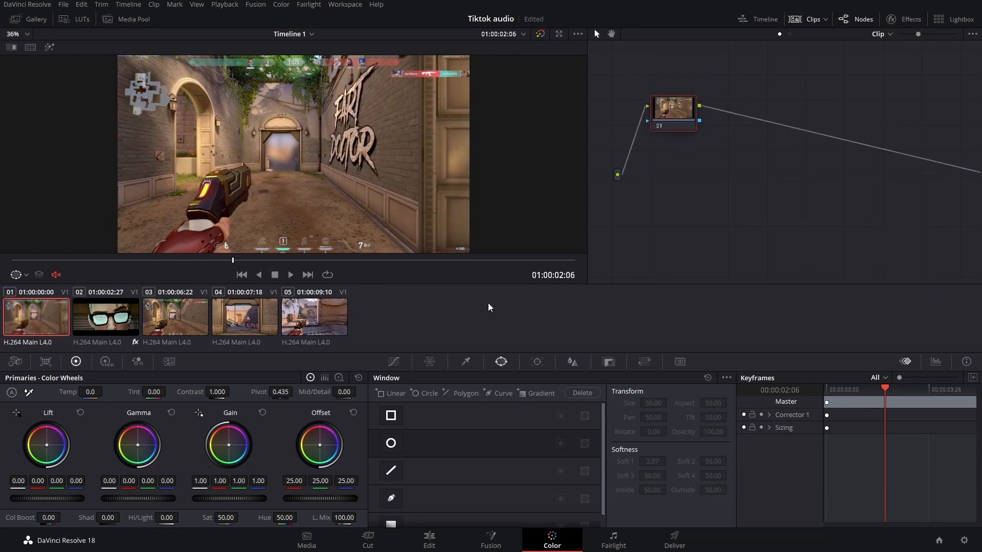
- Label the single node as CONTRAST
click(262, 260)
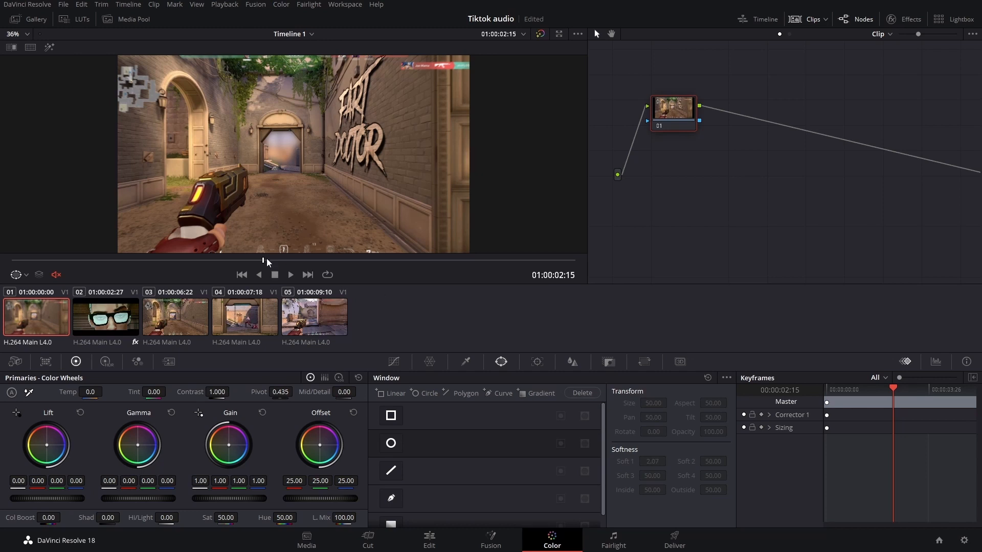
mouse_move(265, 261)
mouse_down()
mouse_move(230, 261)
mouse_move(287, 267)
mouse_move(280, 271)
mouse_up()
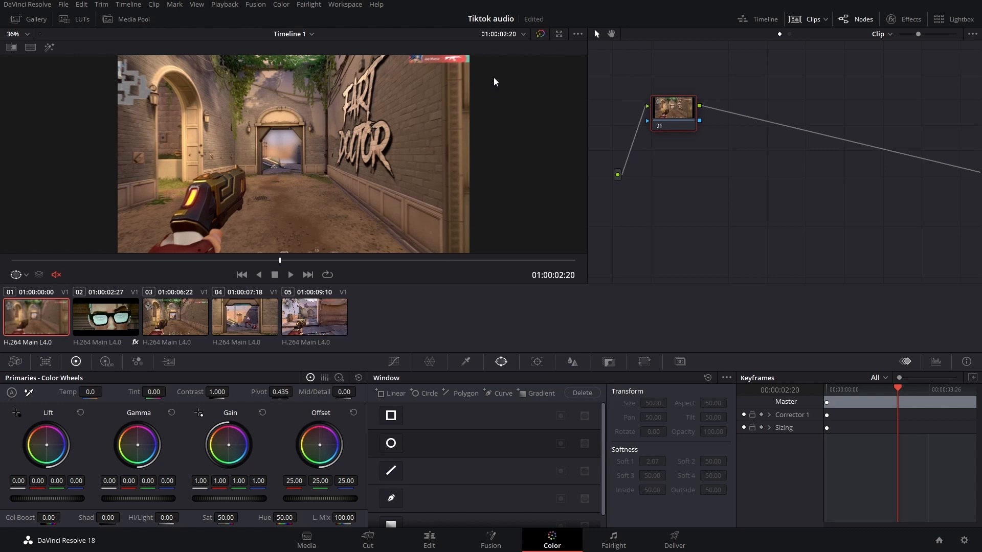
right_click(665, 109)
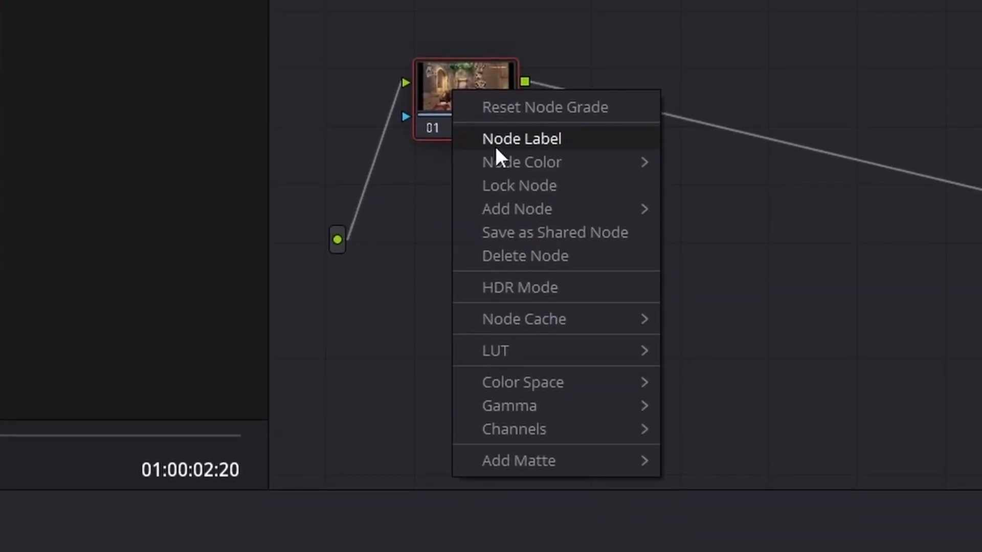
click(495, 146)
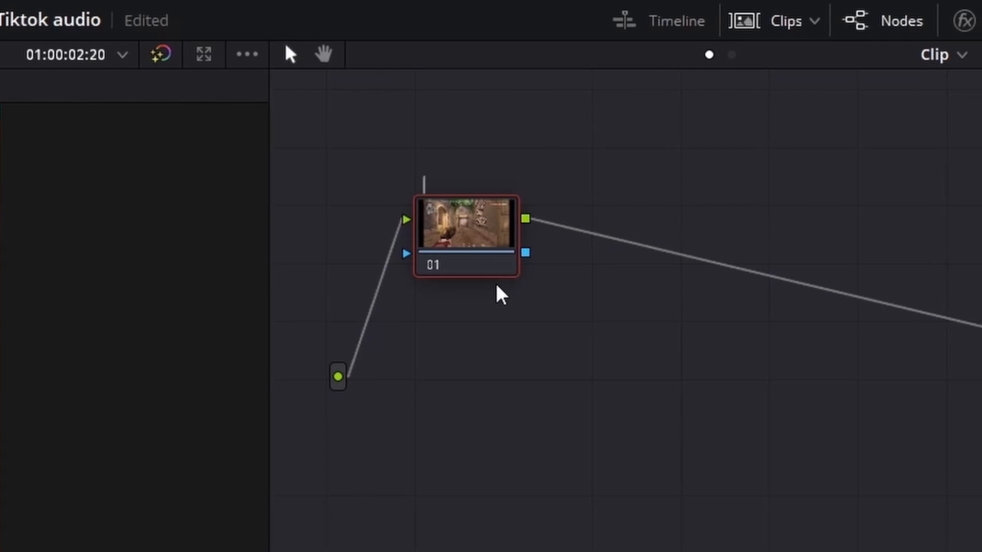
text(CONTRAST)
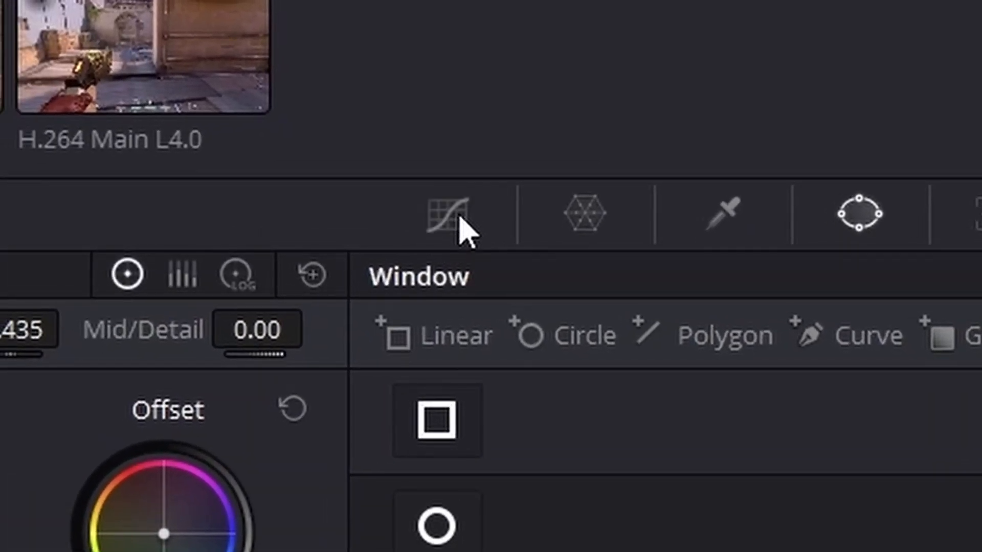
- Open Curves and build an S-curve by adding shadow and midpoint points and raising the highlight point
click(460, 226)
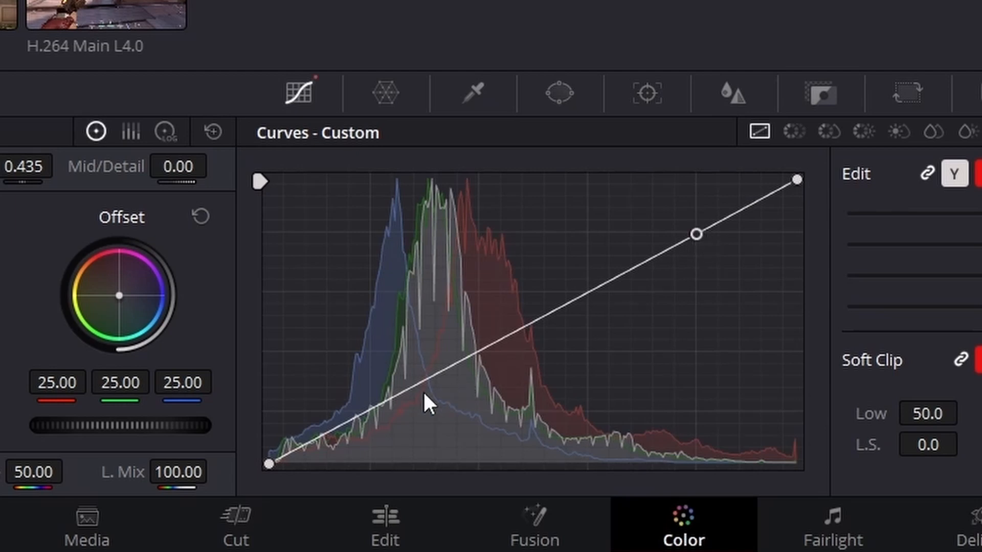
click(366, 412)
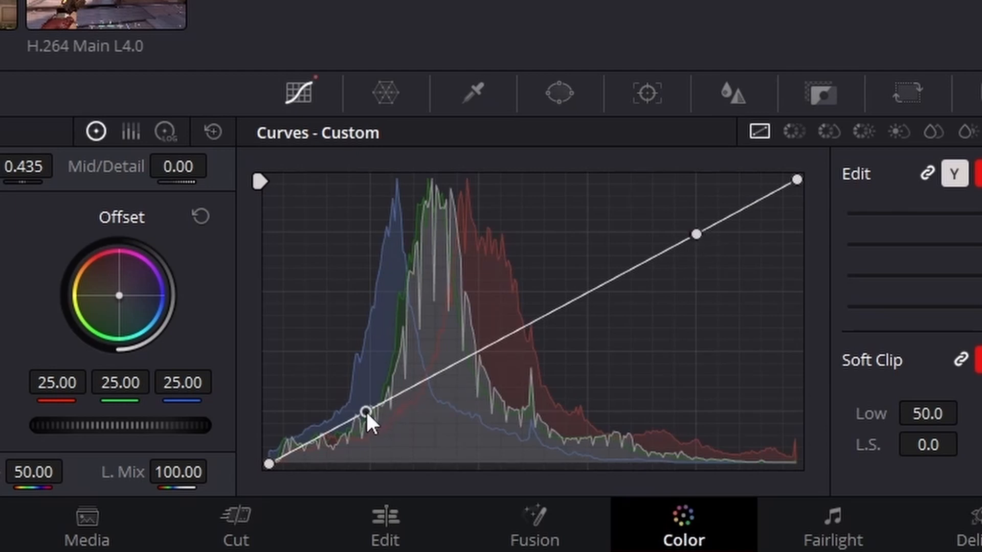
click(531, 322)
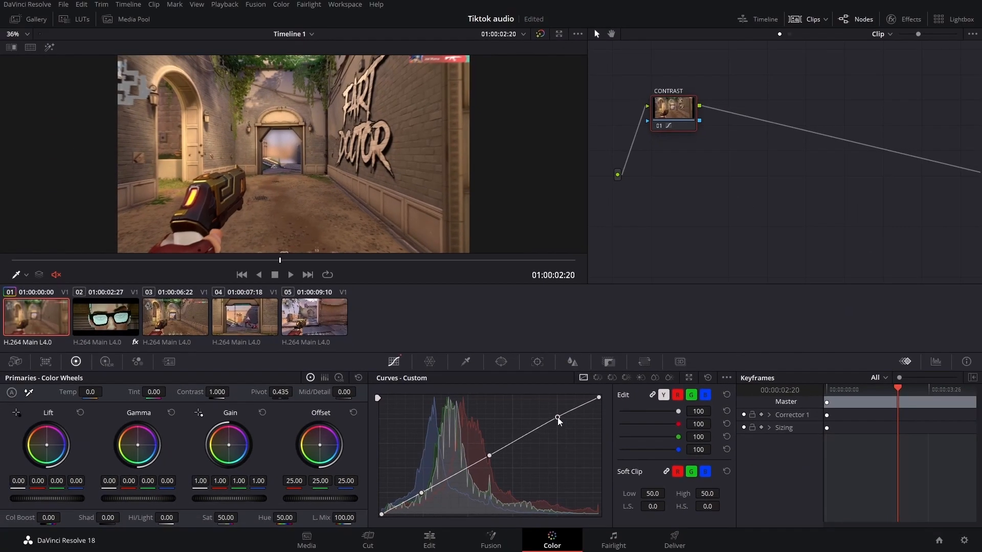
drag(696, 234, 696, 215)
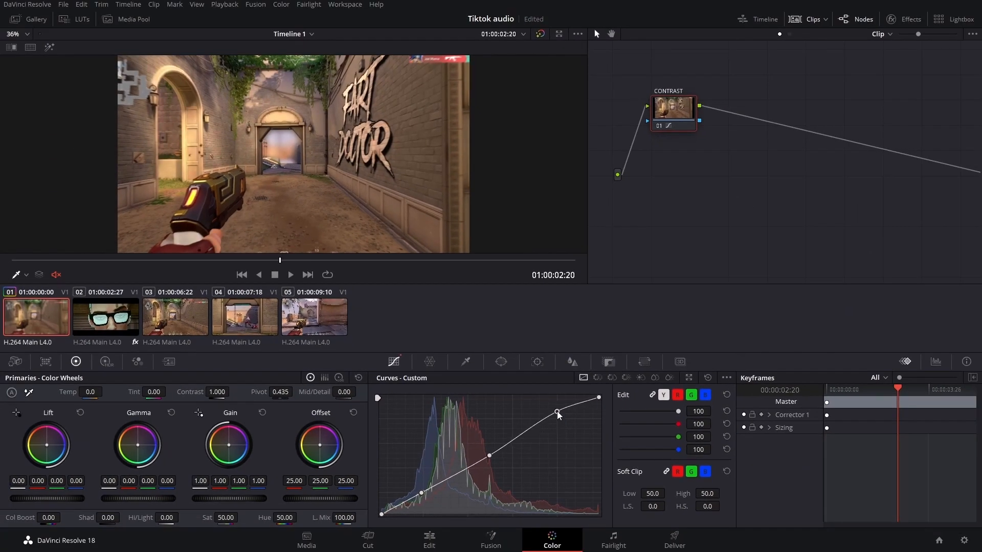
- Refine the S-curve by nudging the highlight point, lowering the shadow point and shifting the midpoint to the right
mouse_move(559, 416)
mouse_down()
mouse_move(559, 407)
mouse_move(558, 415)
mouse_up()
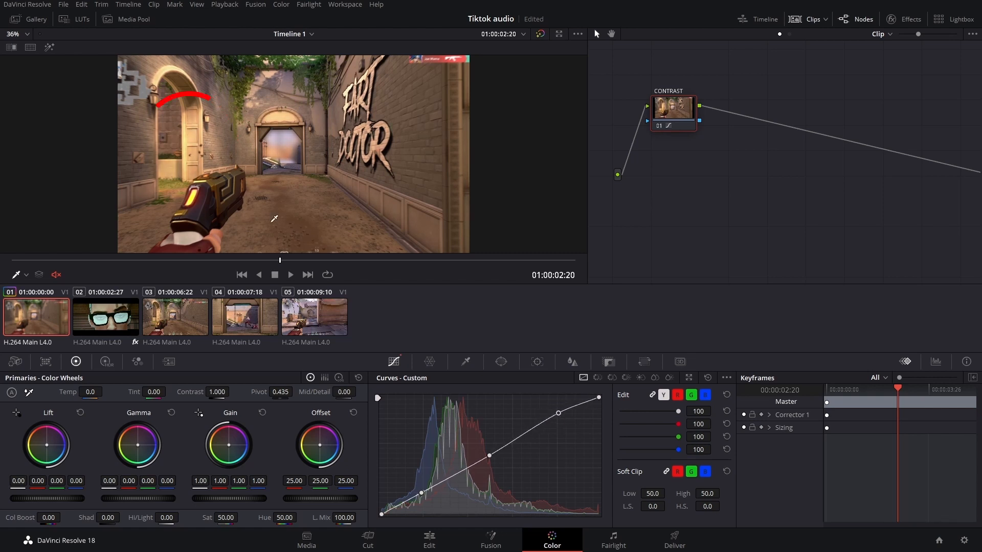
mouse_move(558, 413)
mouse_down()
mouse_move(563, 393)
mouse_move(565, 414)
mouse_move(568, 404)
mouse_up()
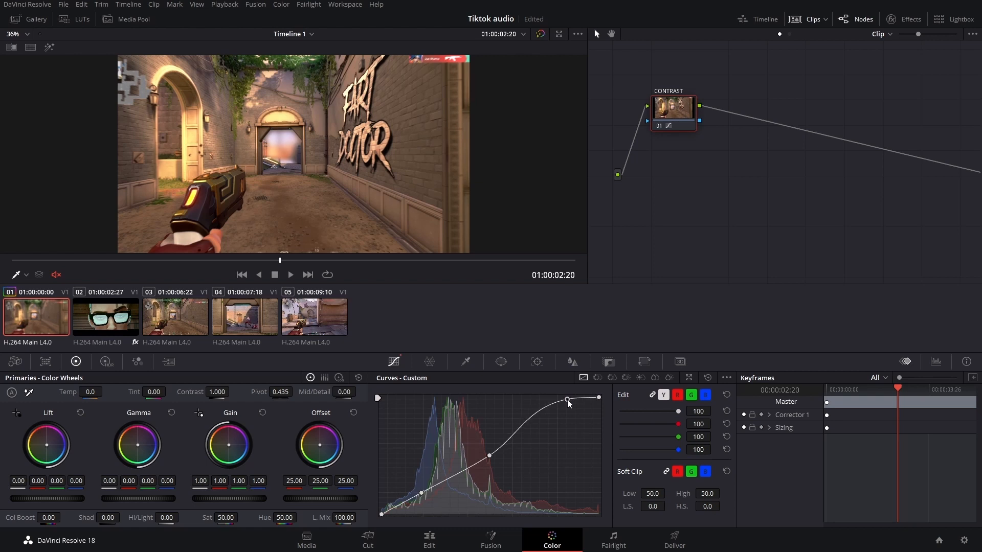
drag(569, 404, 558, 410)
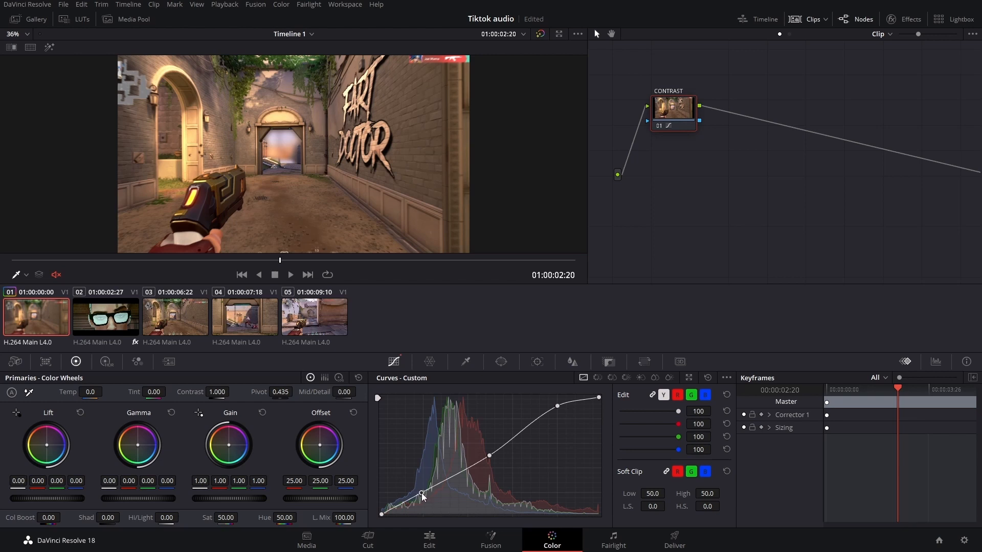
drag(422, 494, 423, 501)
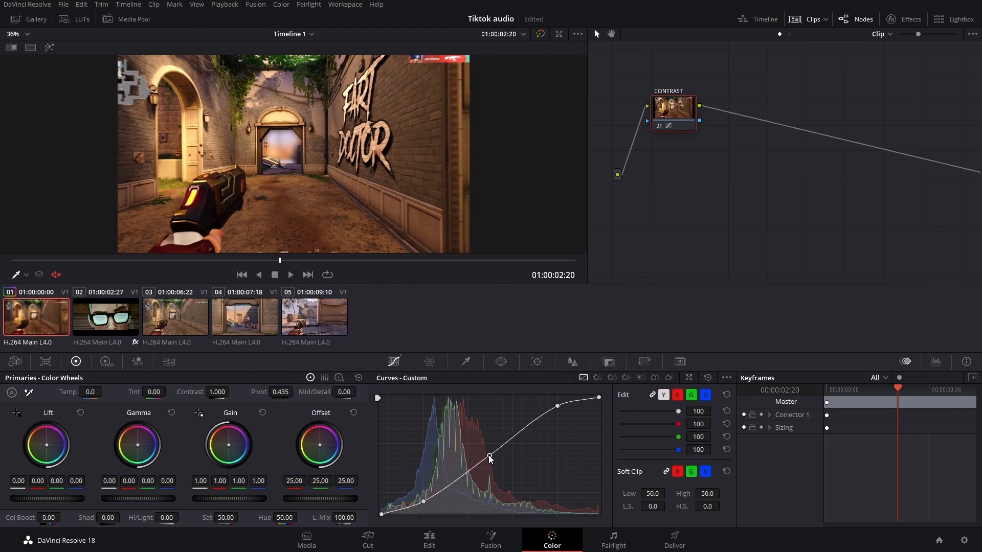
drag(489, 455, 507, 455)
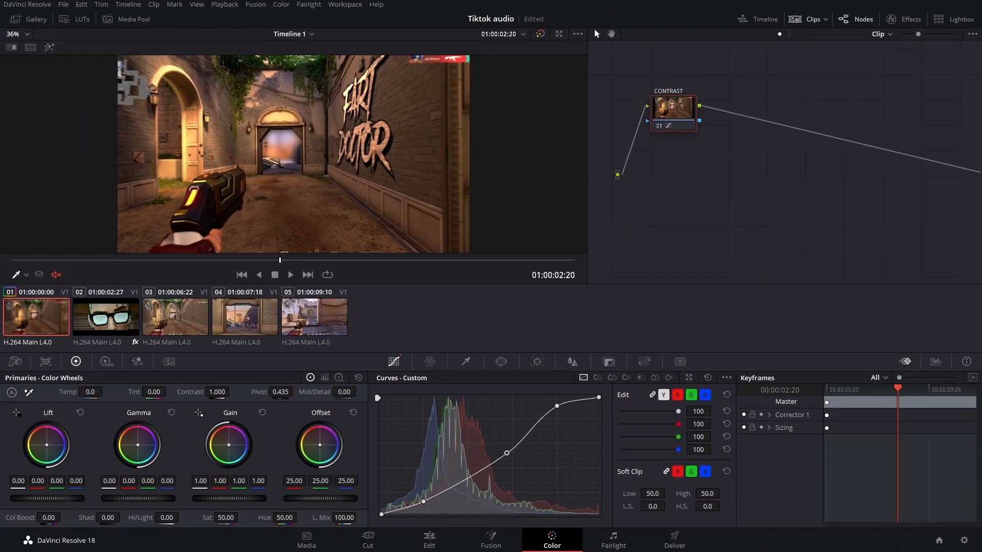
- Set the Lift master to -0.01, Gain master to 1.15 and Gamma master to 0.05
mouse_move(47, 499)
mouse_down()
mouse_move(30, 498)
mouse_move(45, 499)
mouse_up()
drag(229, 498, 252, 498)
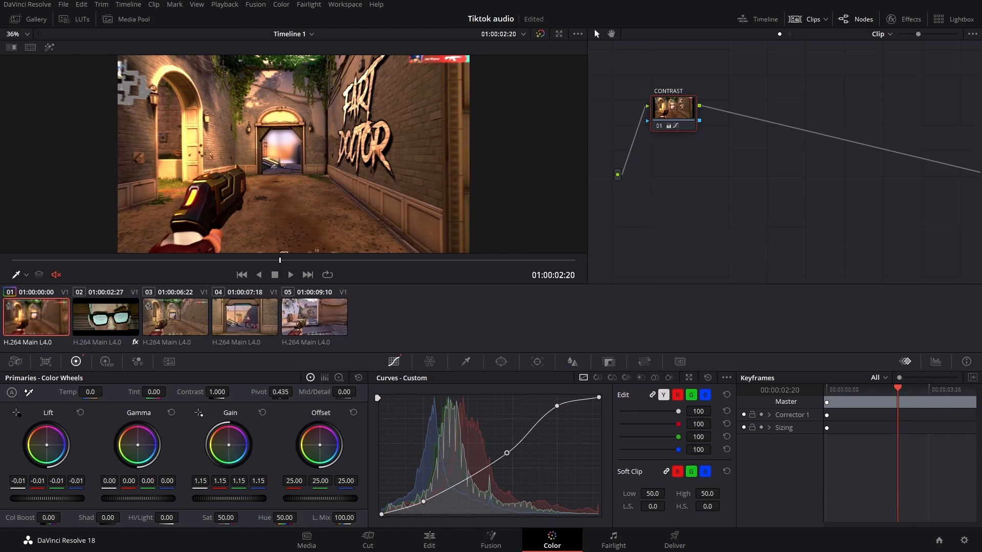
drag(155, 499, 165, 499)
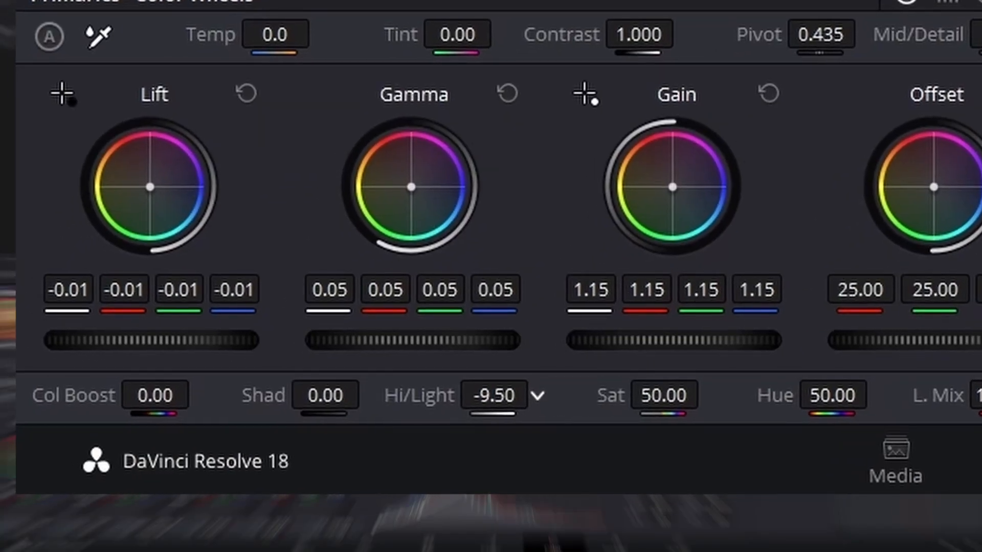
- Set Hi/Light to -31.00 and Saturation to 35.40 on the CONTRAST node
drag(494, 395, 458, 395)
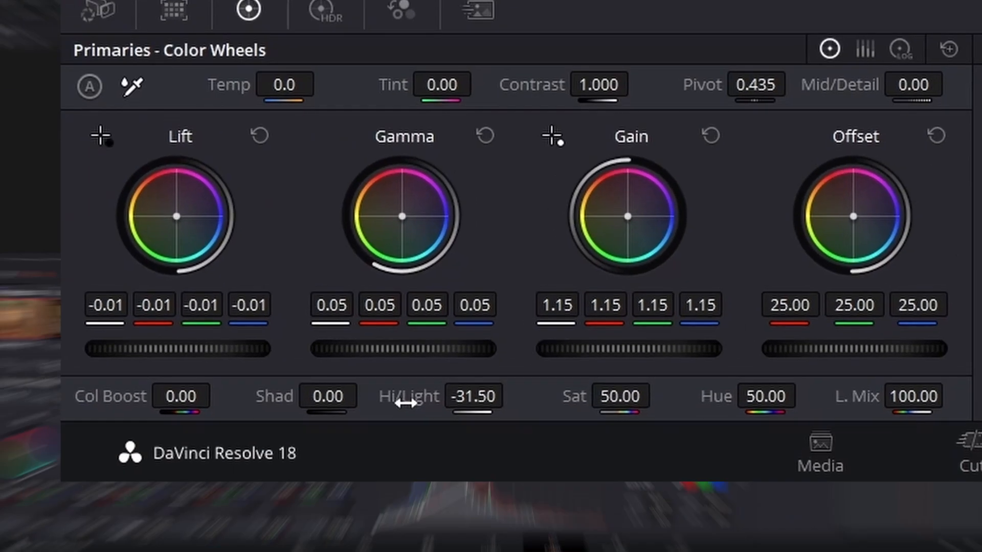
double_click(139, 521)
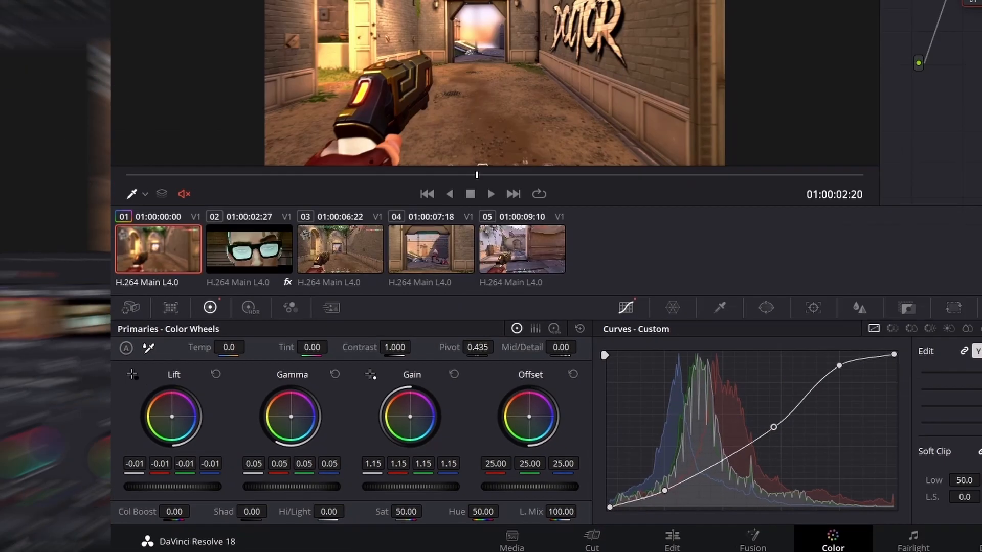
drag(332, 512, 315, 512)
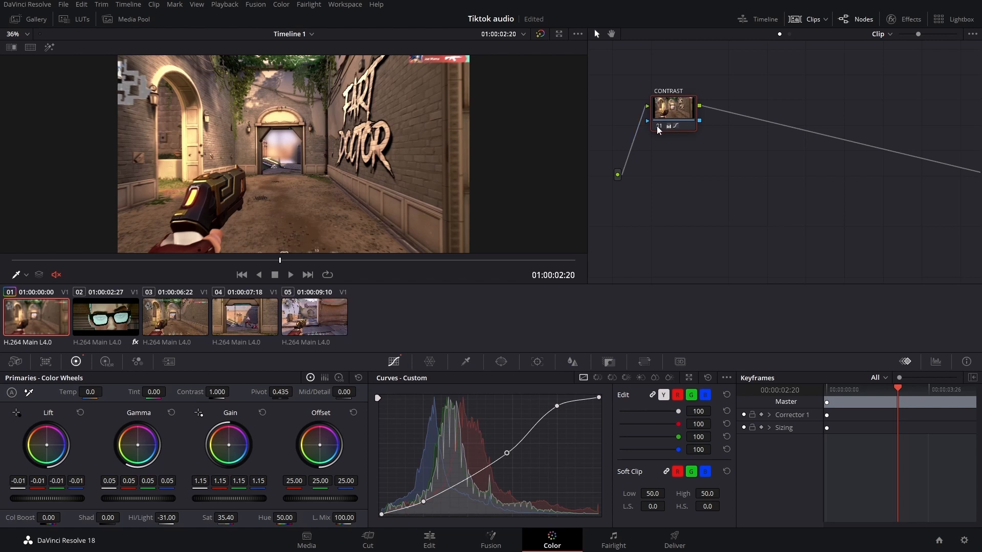
- Toggle the CONTRAST node on and off to compare the graded image with the original
mouse_move(657, 125)
key(ctrl+d)
key(ctrl+d)
key(ctrl+d)
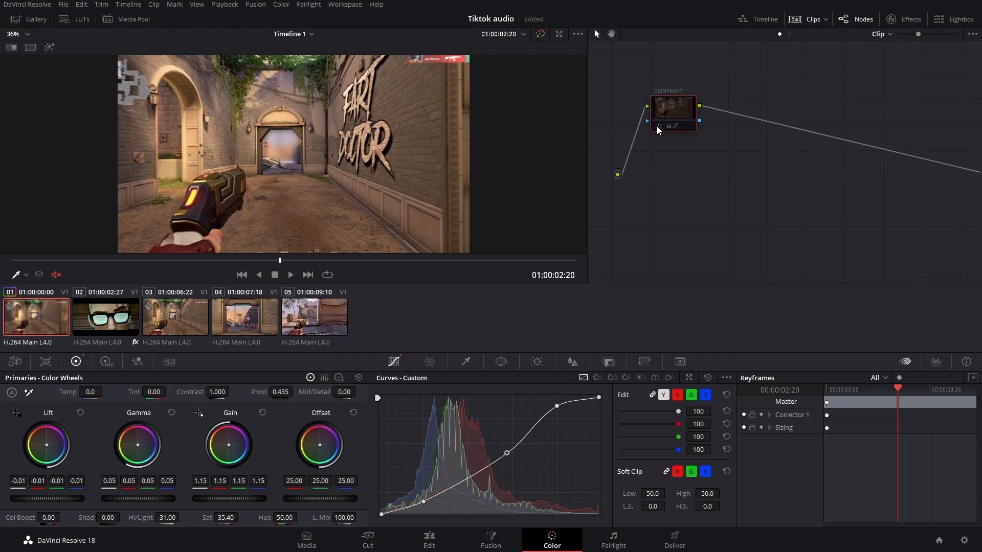
key(ctrl+d)
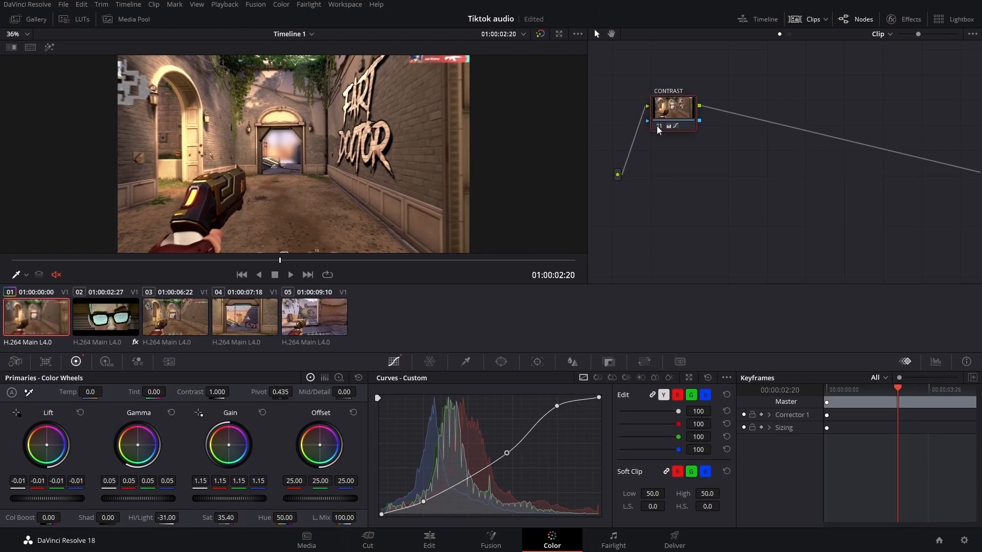
key(ctrl+d)
key(ctrl+d)
- Move the playhead to about 01:00:04:10 and add a serial node after the CONTRAST node
drag(281, 261, 484, 264)
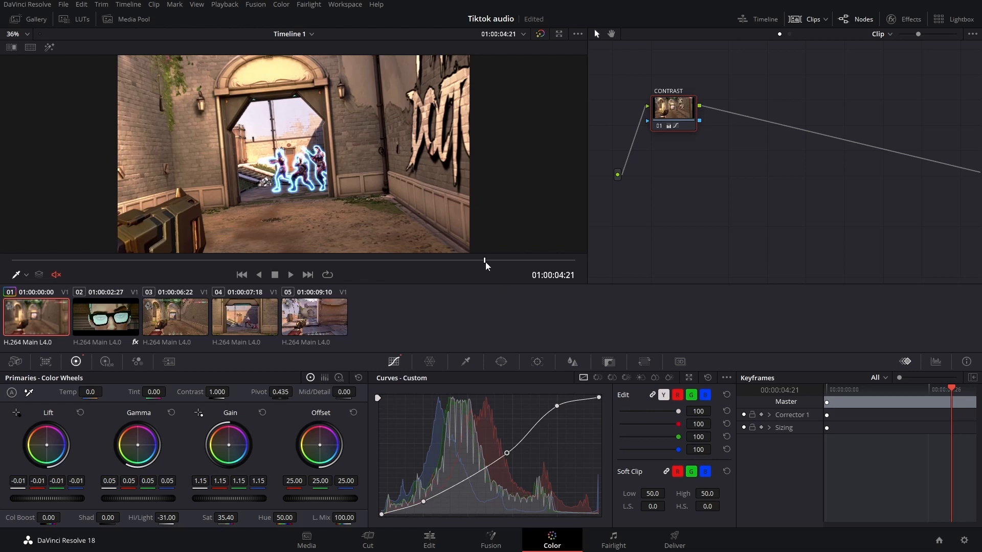
drag(485, 262, 448, 263)
click(669, 126)
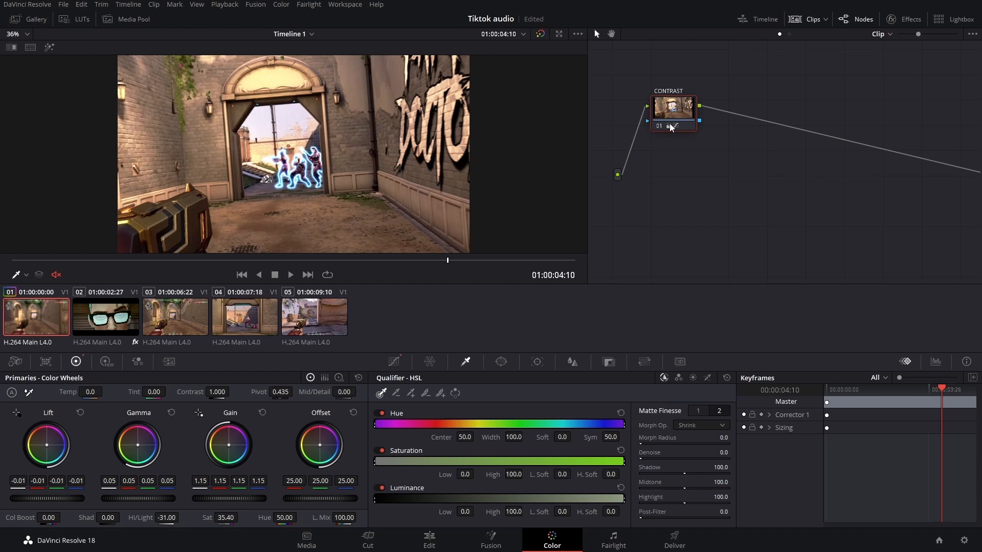
right_click(670, 123)
mouse_move(704, 171)
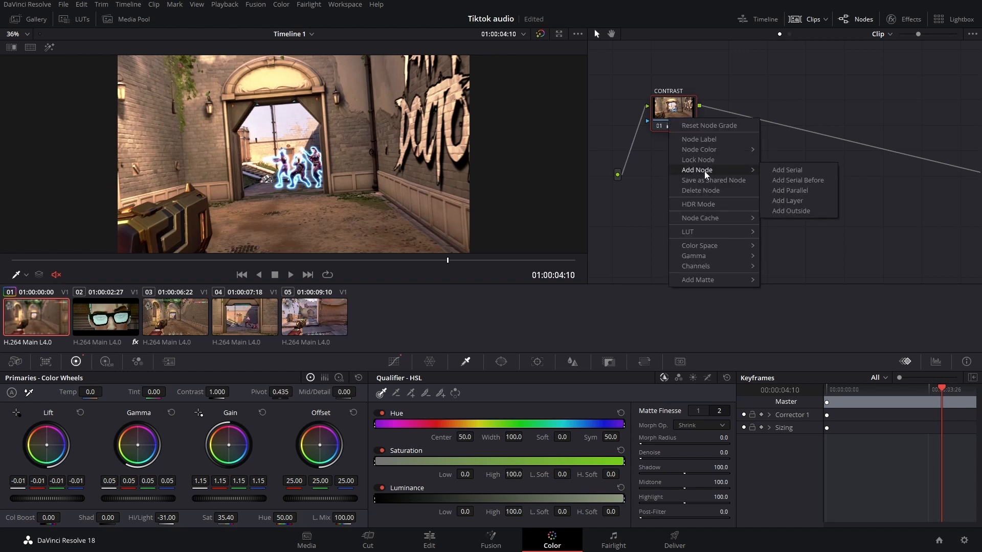
click(792, 171)
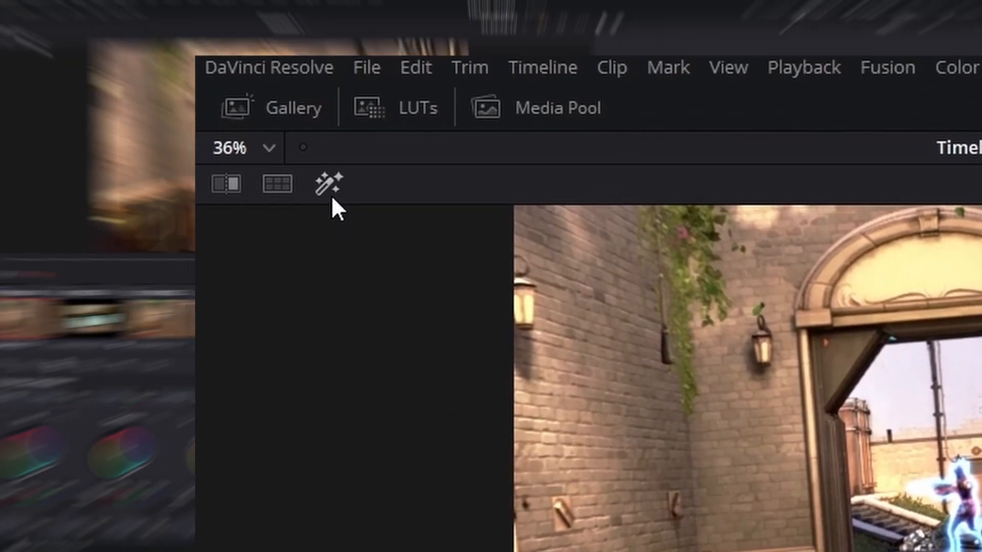
- Preview the qualifier matte in highlight view, then lower the new node's Hi/Light to -71.00
click(333, 197)
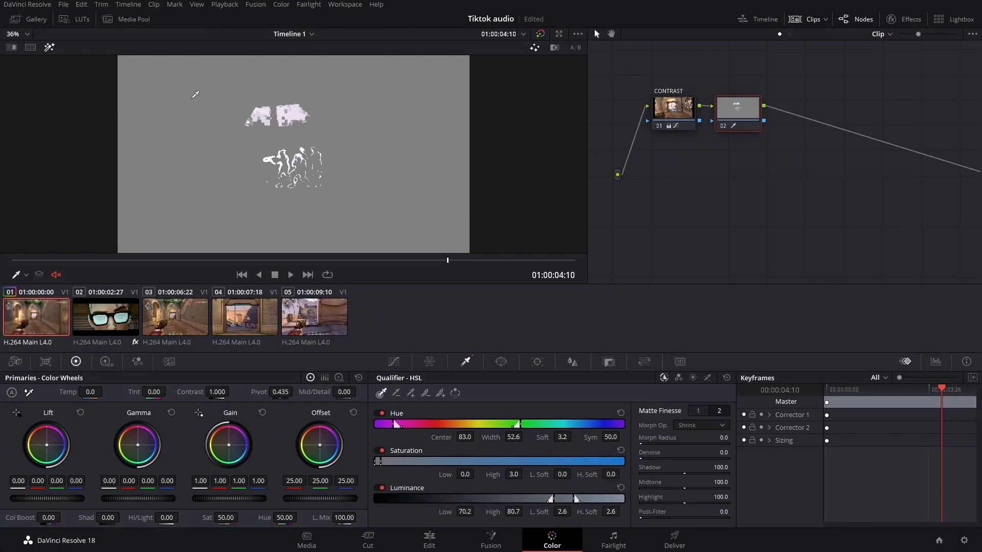
click(49, 47)
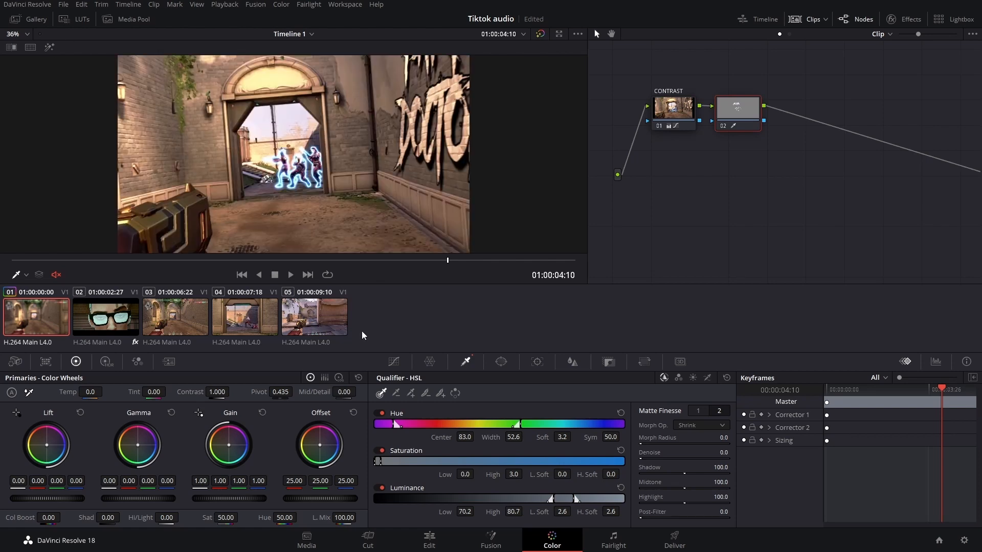
drag(172, 519, 120, 520)
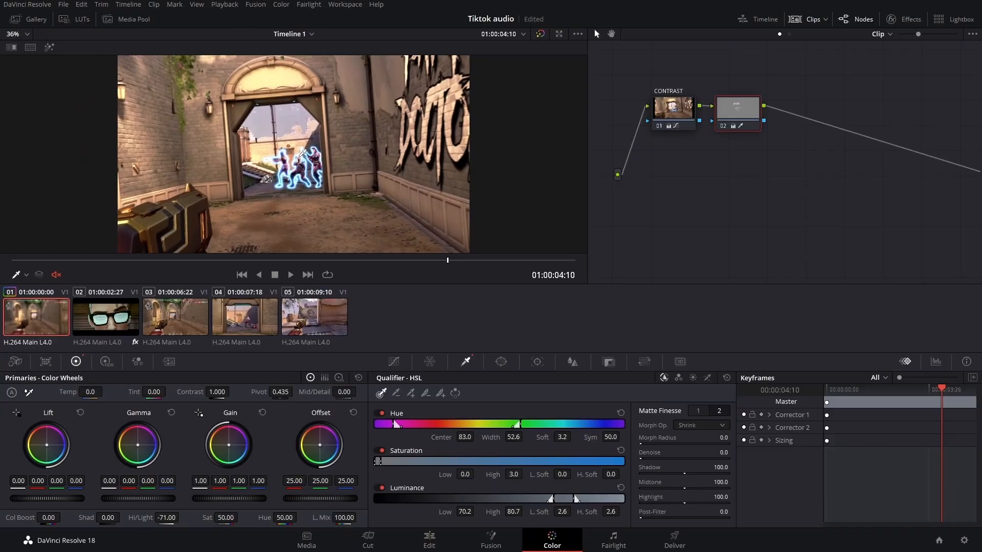
- Resample the qualifier on the glowing character outlines and set the matte Denoise to 4.1
click(303, 152)
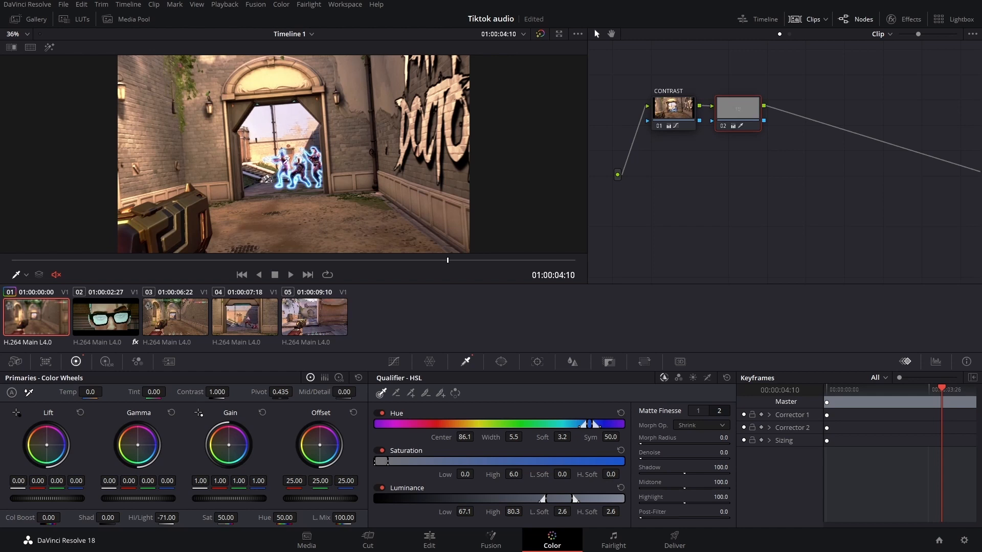
scroll(284, 156, up, 4)
scroll(284, 156, up, 2)
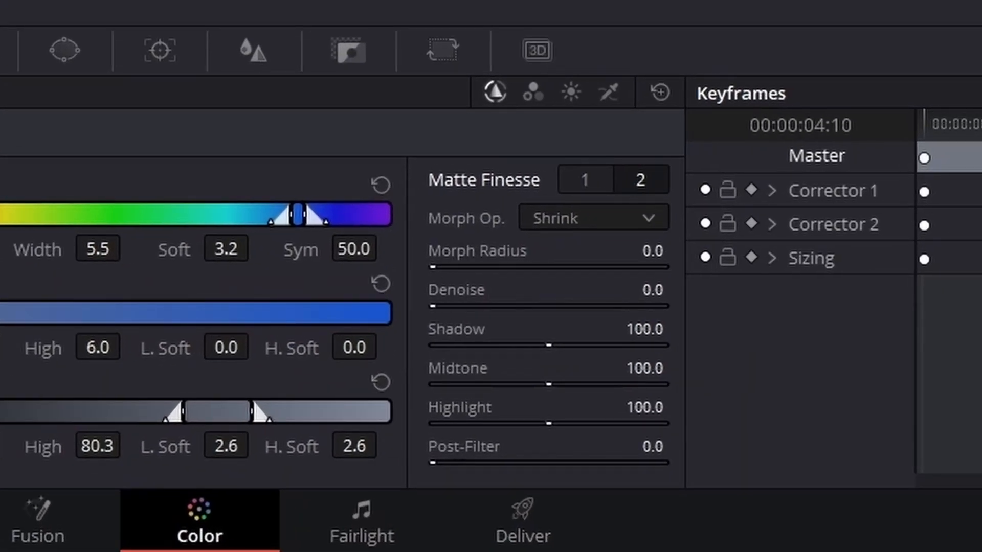
drag(449, 307, 442, 307)
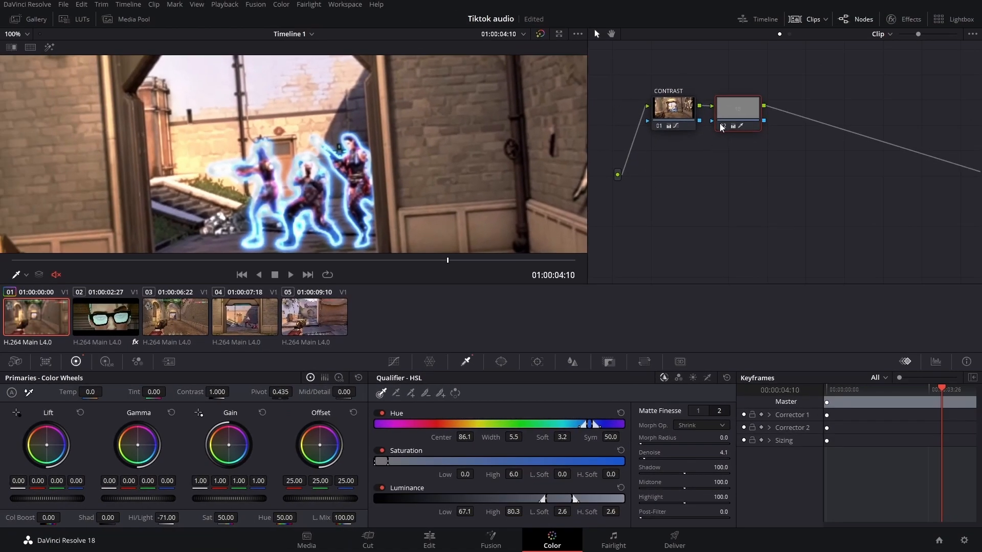
click(724, 126)
click(724, 125)
click(723, 126)
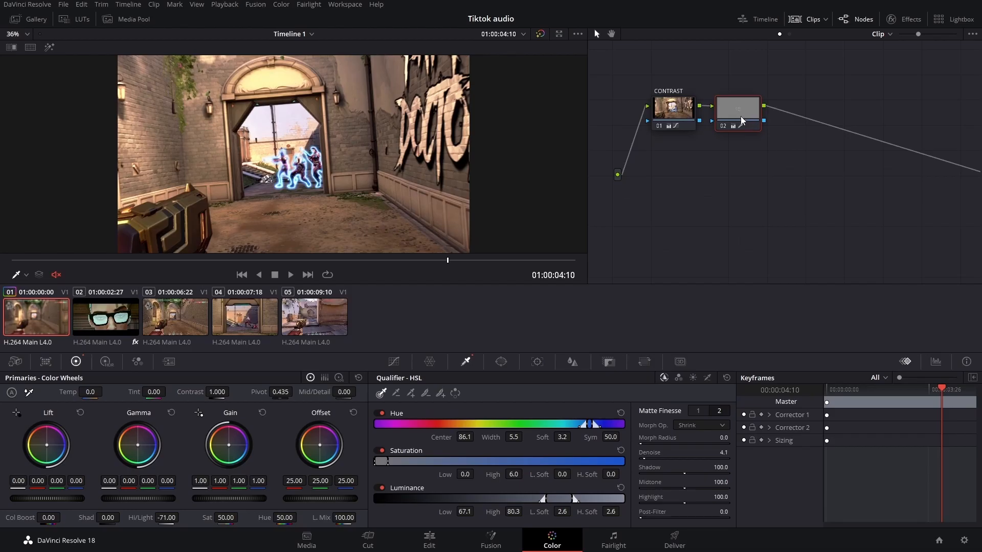
right_click(629, 187)
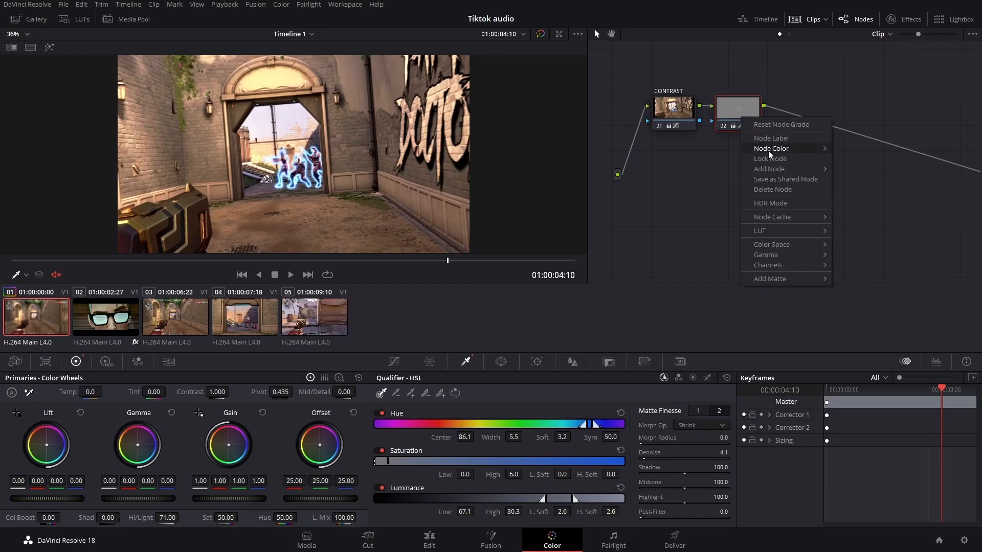
click(768, 138)
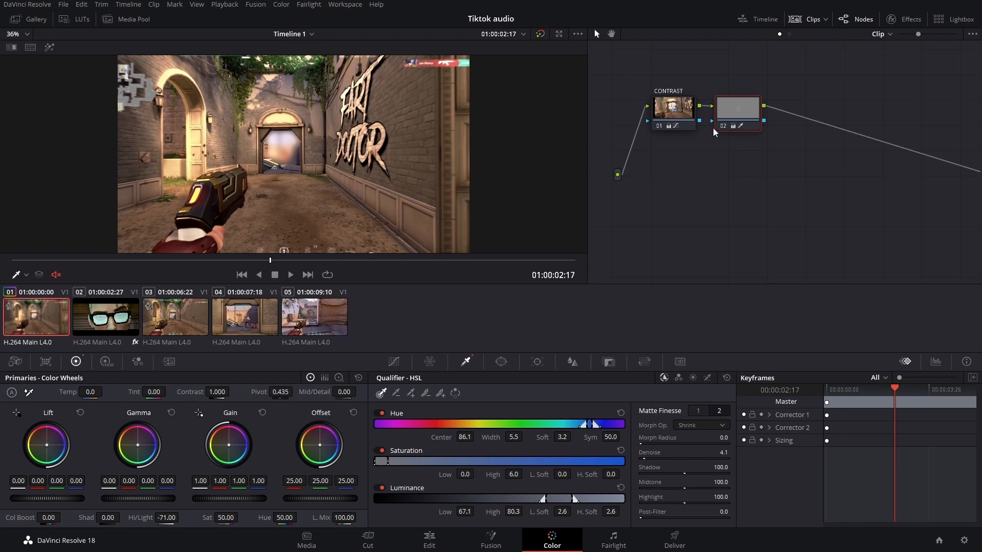
- Add a serial node after node 02
right_click(734, 109)
mouse_move(774, 164)
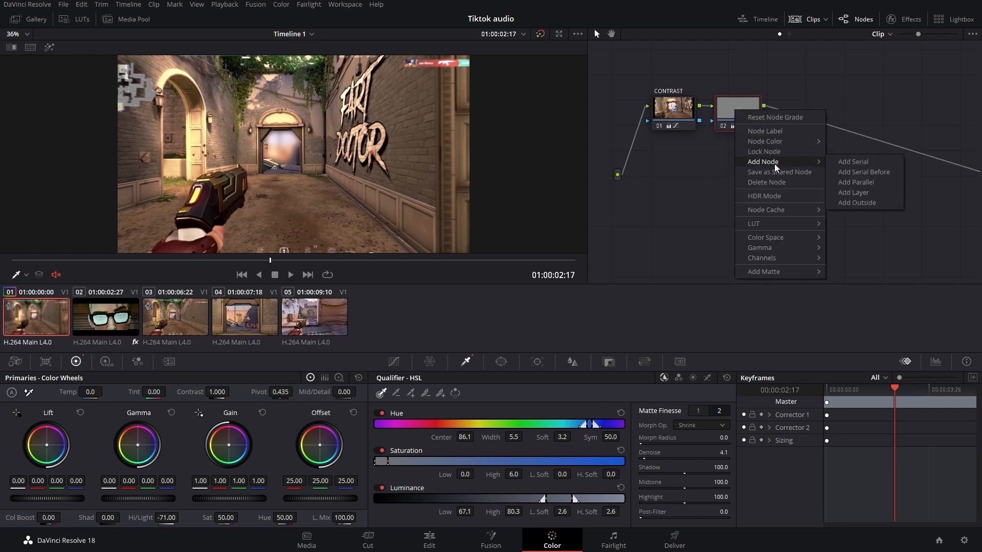
click(864, 161)
- Add two parallel nodes to node 03, creating three parallel branches feeding a mixer
right_click(800, 110)
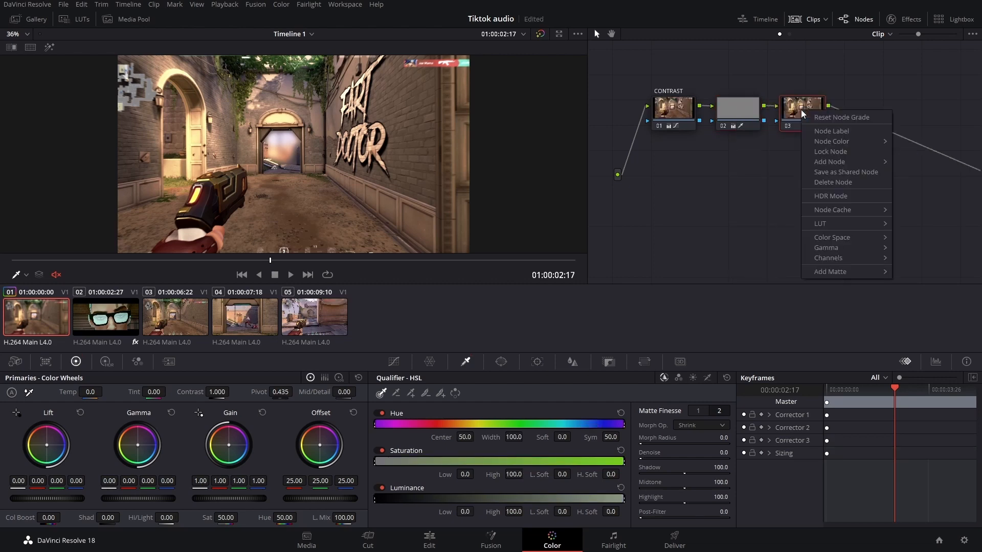
mouse_move(828, 162)
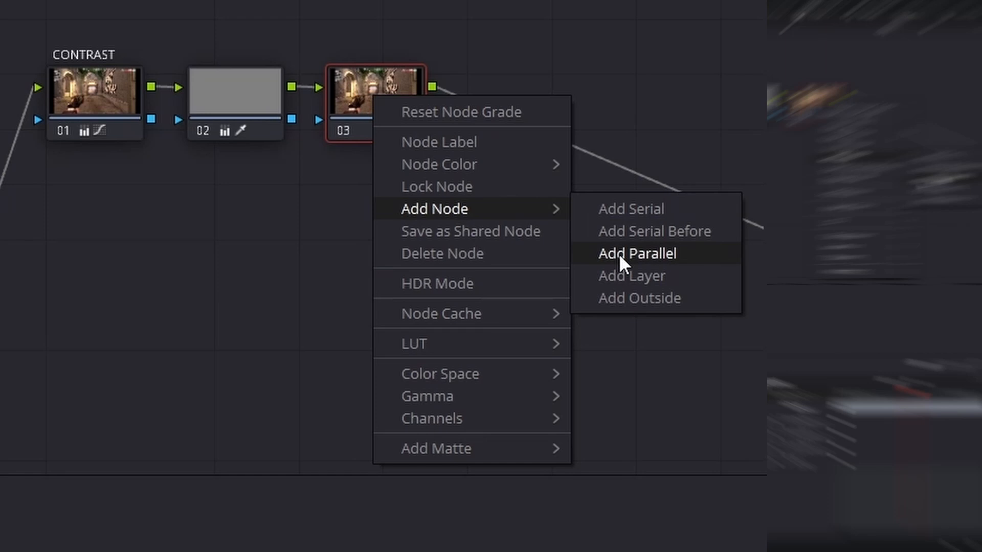
click(619, 253)
right_click(562, 293)
mouse_move(613, 369)
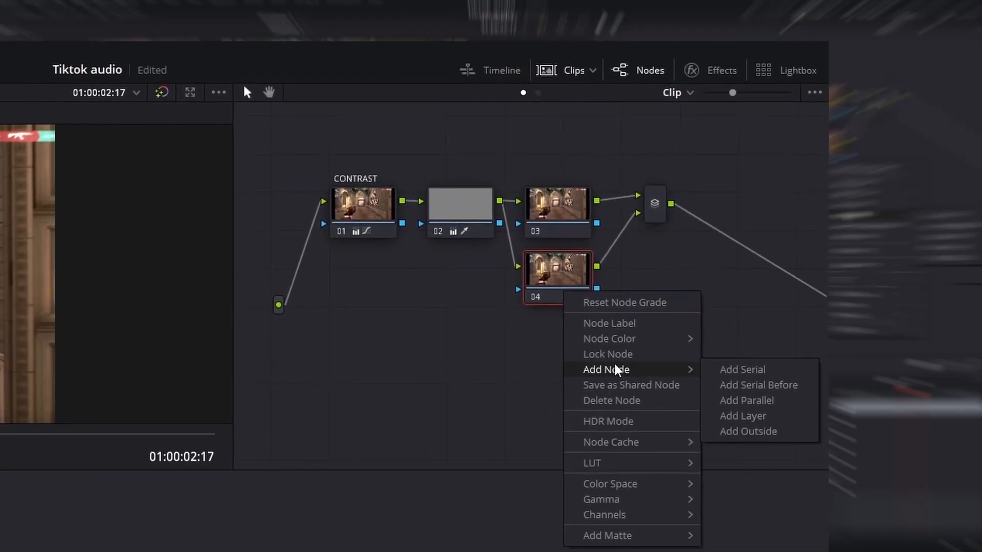
click(752, 402)
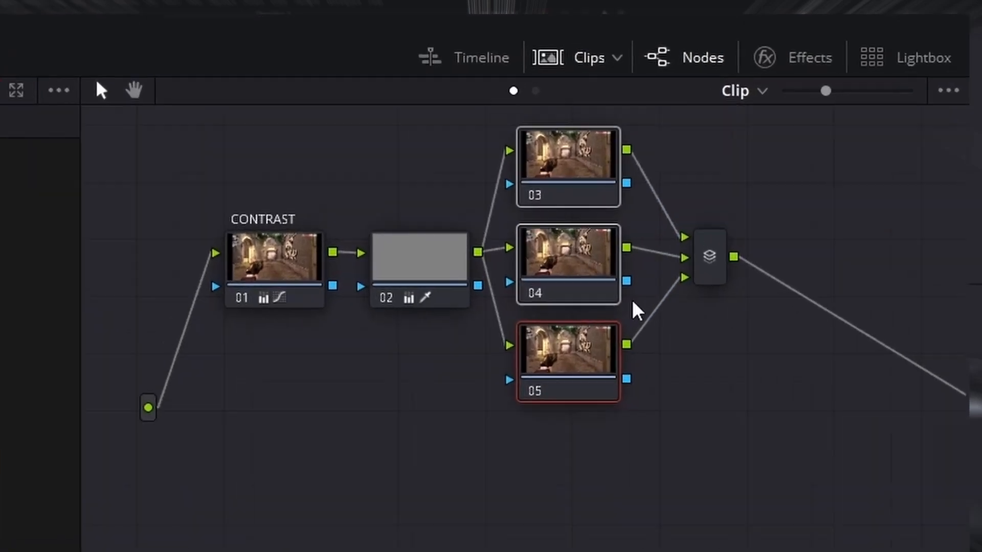
- Rearrange the three parallel nodes and the mixer into a tidier layout in the node graph
click(708, 267)
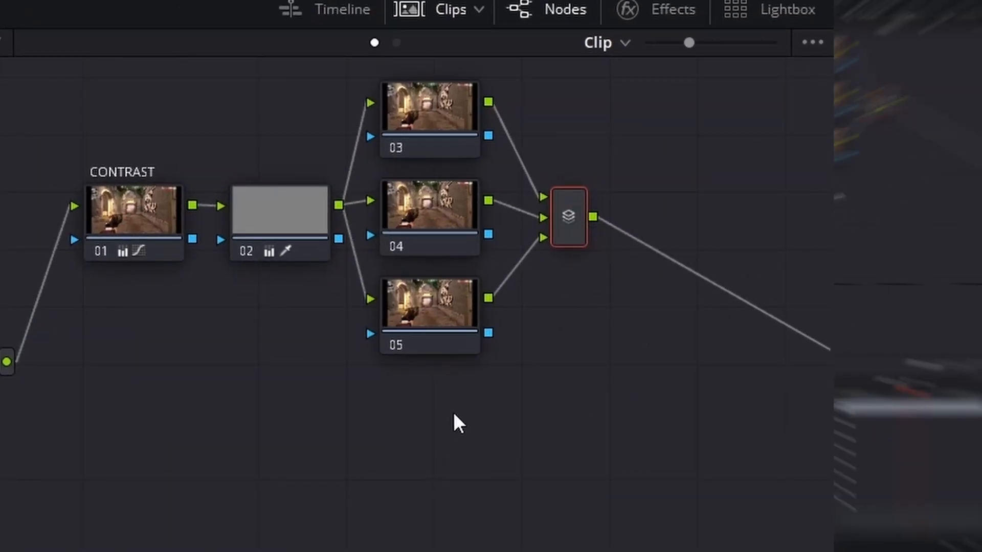
drag(467, 452, 673, 252)
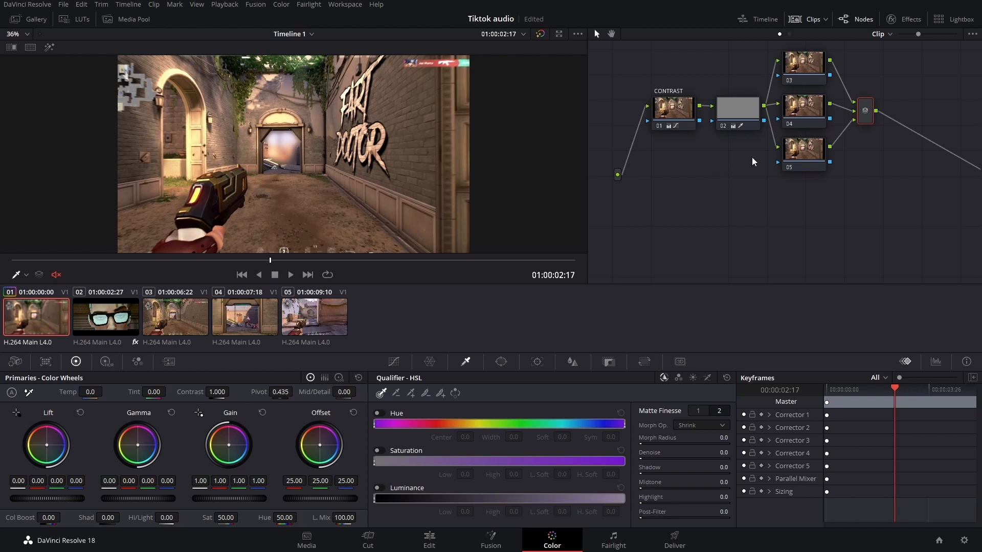
drag(751, 157, 658, 120)
click(707, 184)
drag(825, 110, 823, 150)
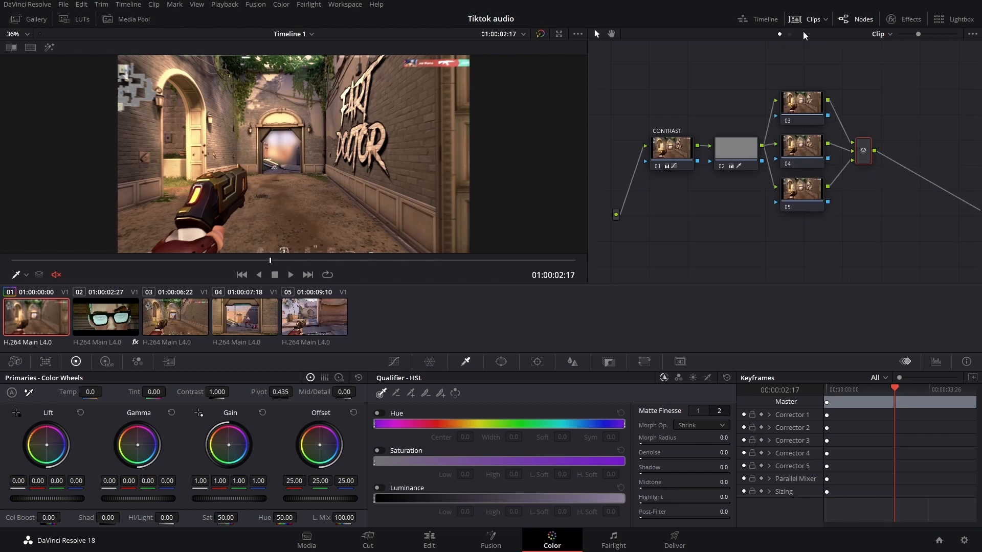
- Label the top parallel node 03 as COLOR GRADE
right_click(809, 106)
click(818, 111)
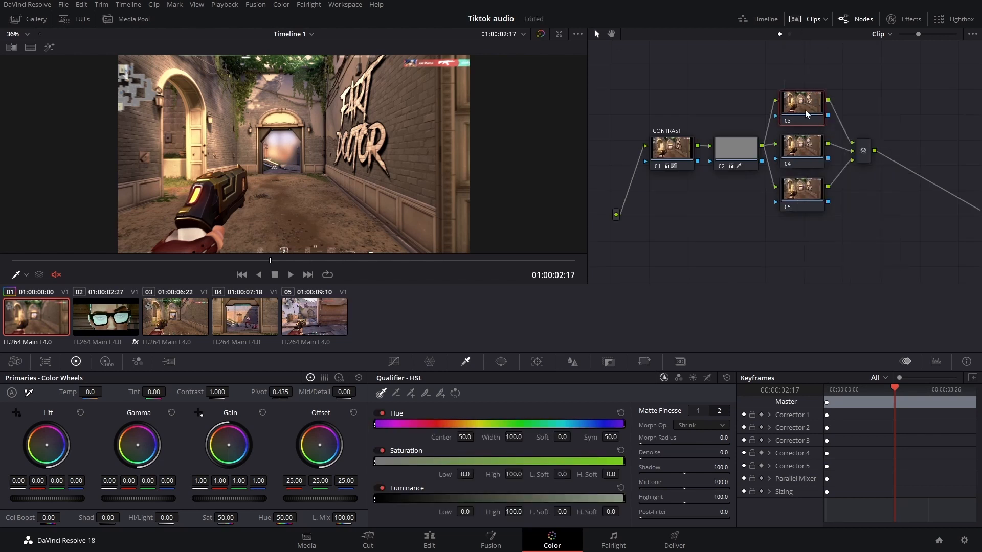
text(COLOR GRADE)
- Label the middle parallel node 04 as GLOW
click(817, 151)
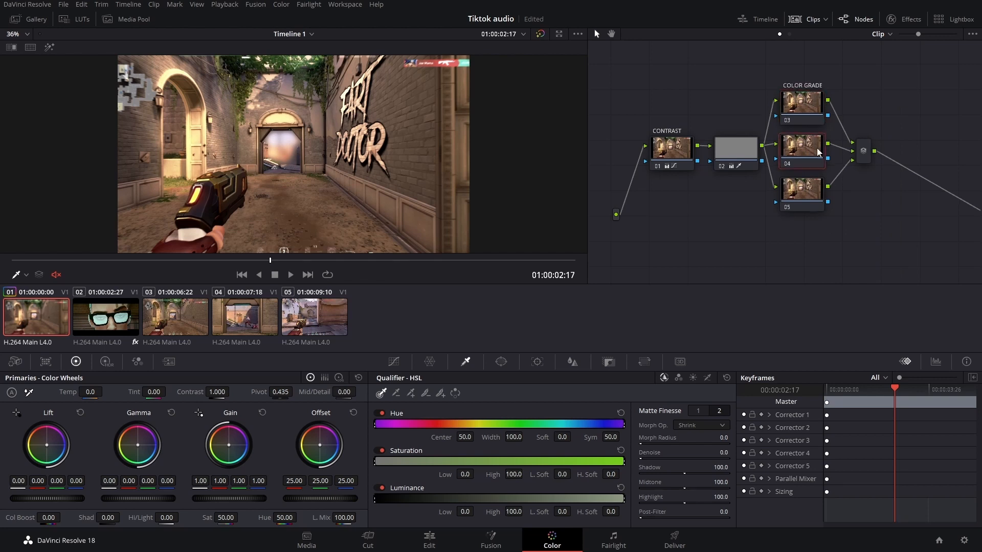
right_click(817, 151)
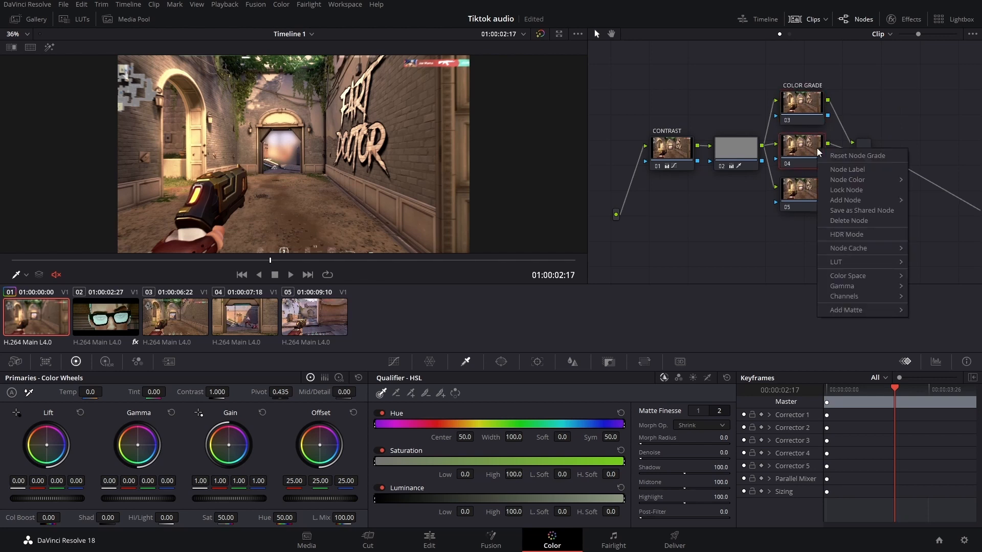
click(836, 168)
text(GLOW)
- Label the bottom parallel node 05 as COLOR WARP
right_click(818, 197)
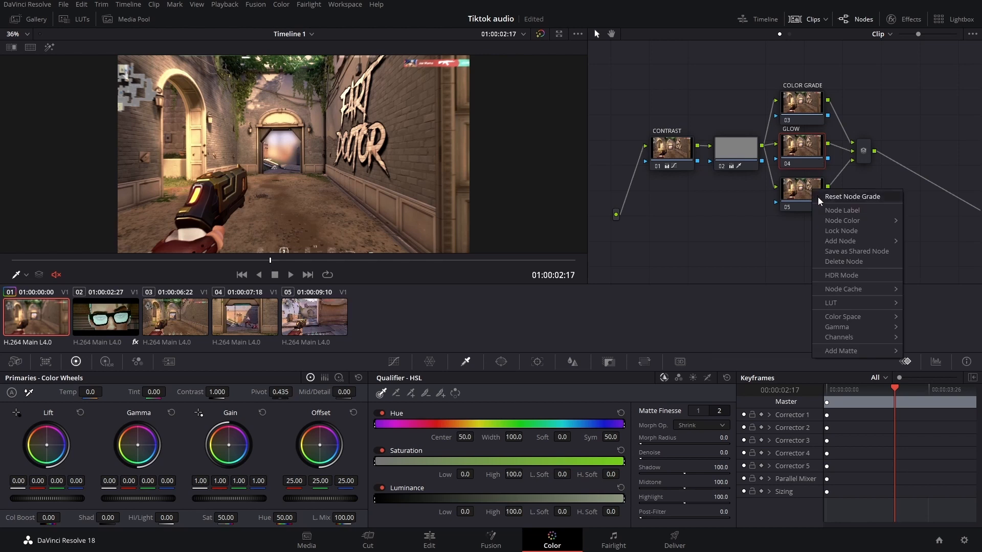
click(827, 209)
right_click(794, 199)
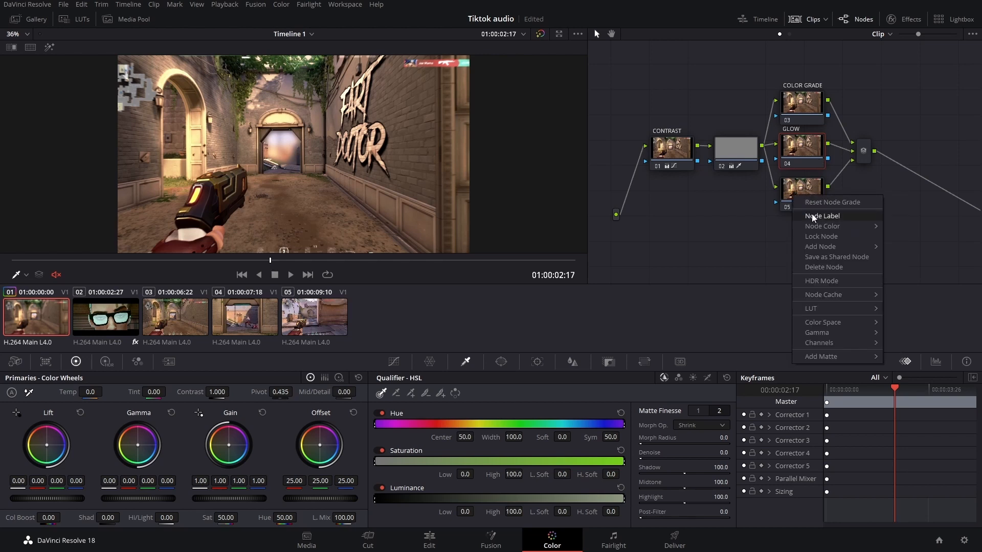
click(807, 217)
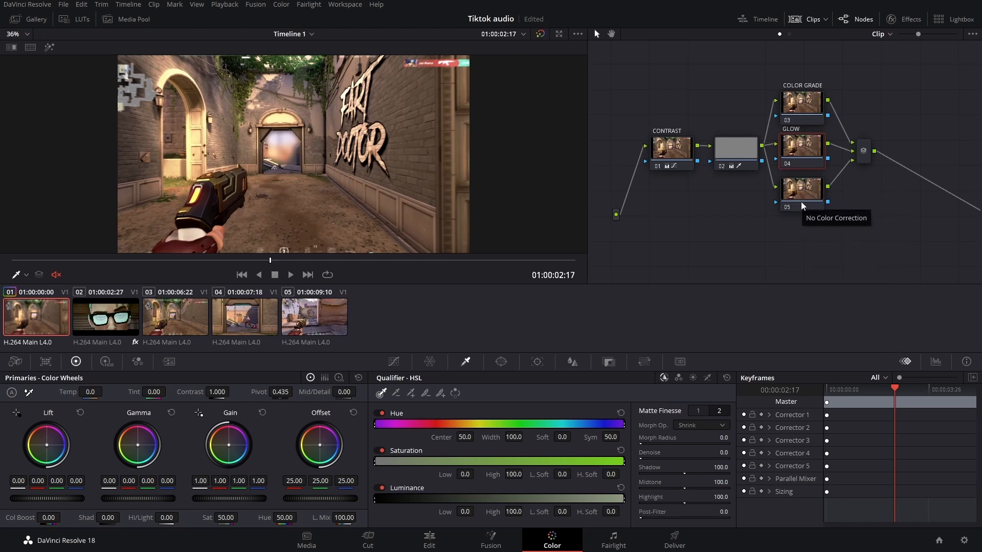
text(COLOR WARP)
key(Return)
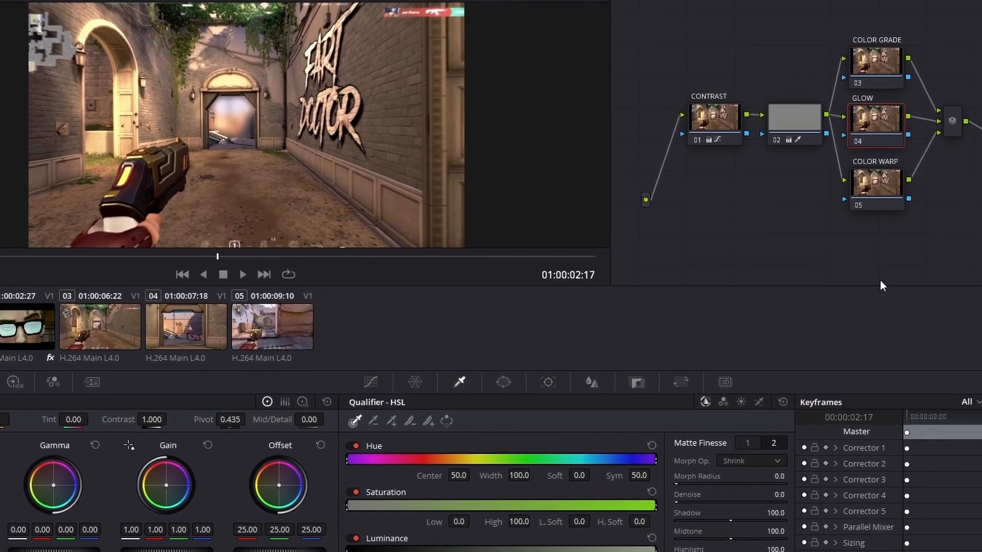
click(867, 68)
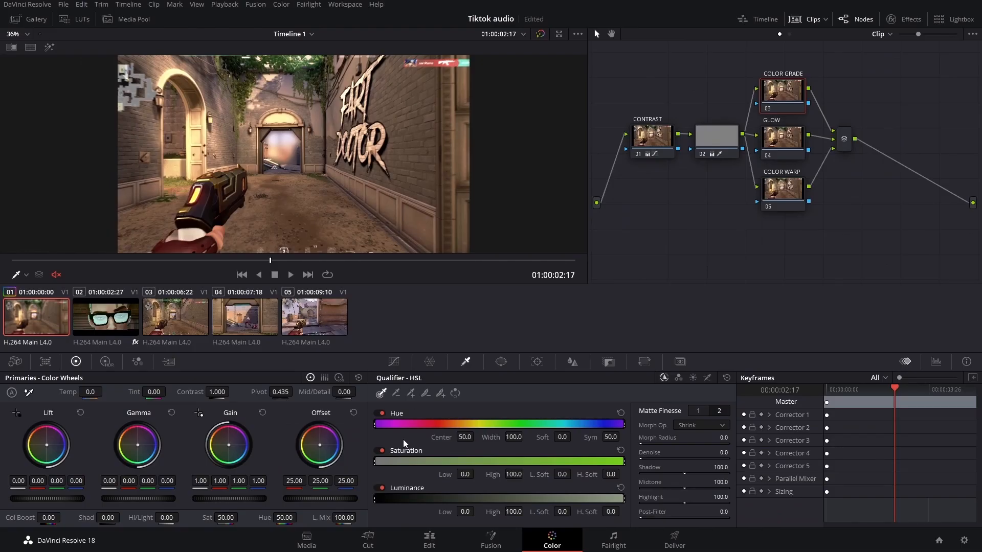
drag(68, 498, 42, 499)
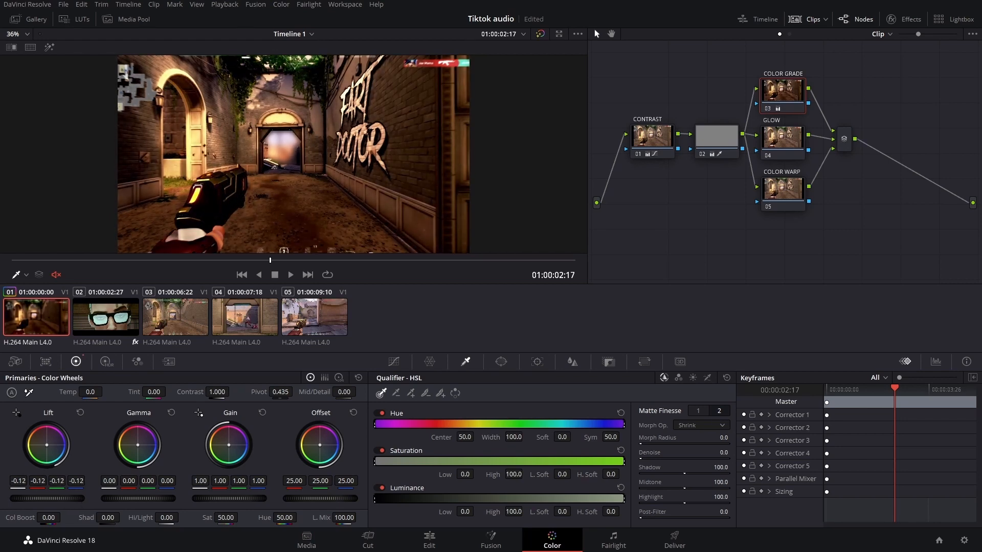
click(80, 413)
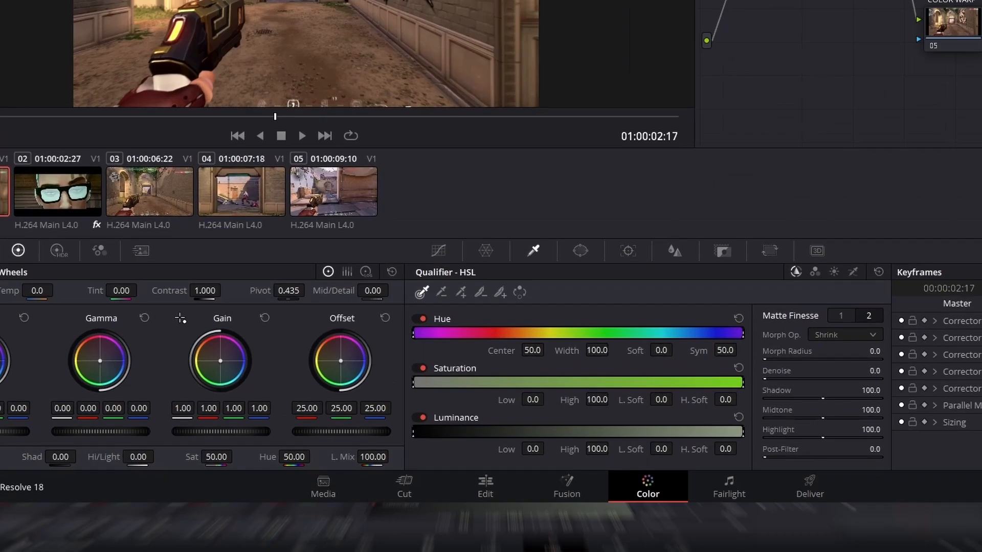
drag(320, 446, 315, 442)
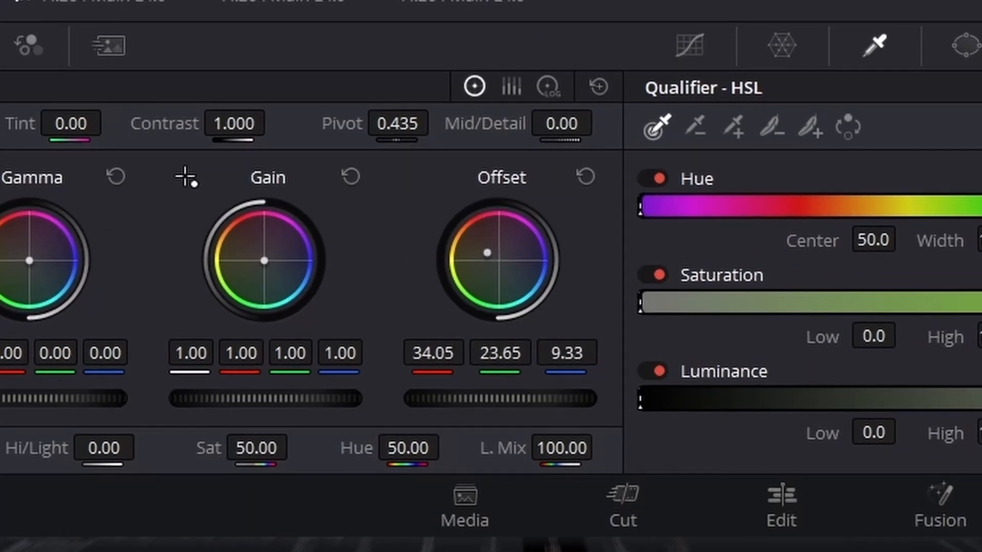
mouse_move(486, 253)
mouse_down()
mouse_move(479, 235)
mouse_move(491, 244)
mouse_up()
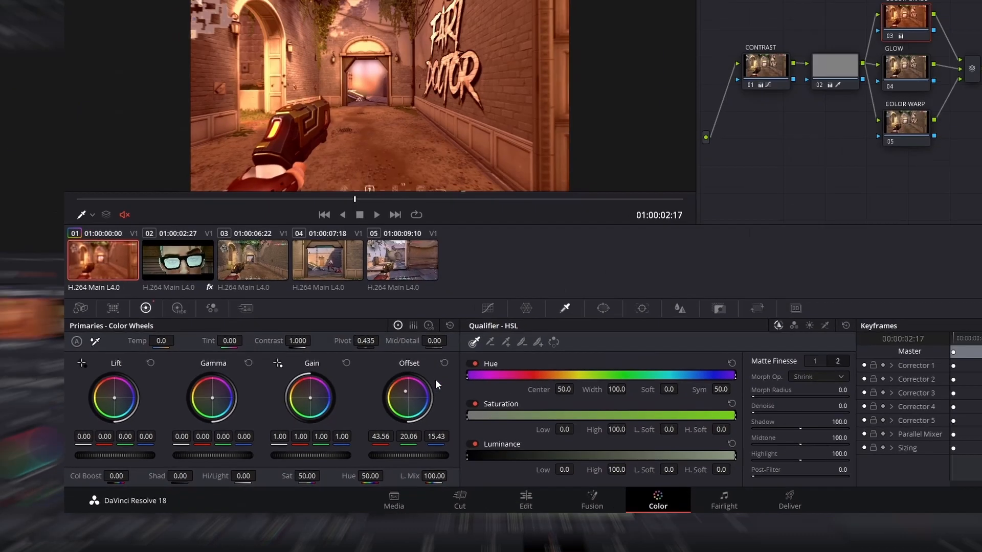
click(444, 363)
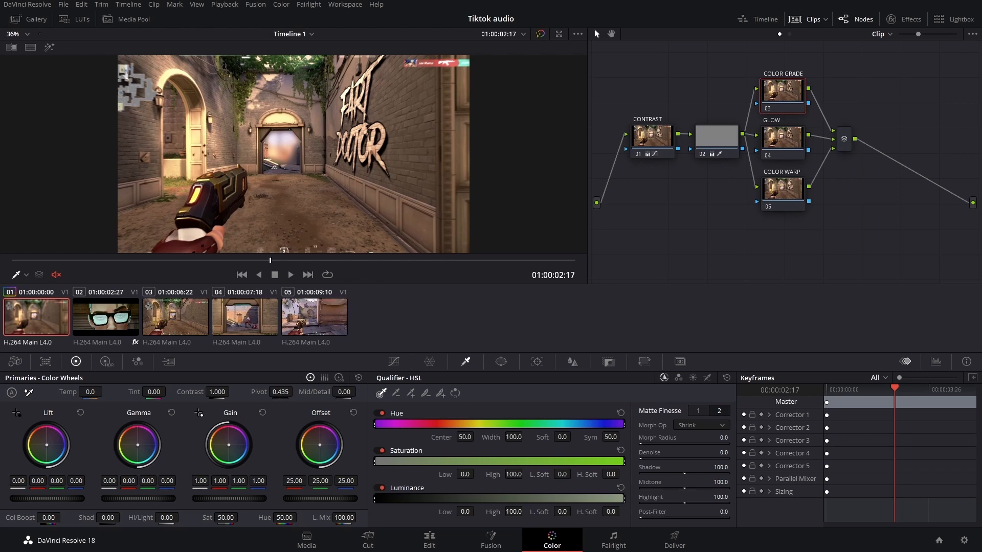
- On the COLOR GRADE node, shift the Offset wheel toward teal and nudge Gamma slightly, toggling the node to compare
drag(320, 444, 321, 450)
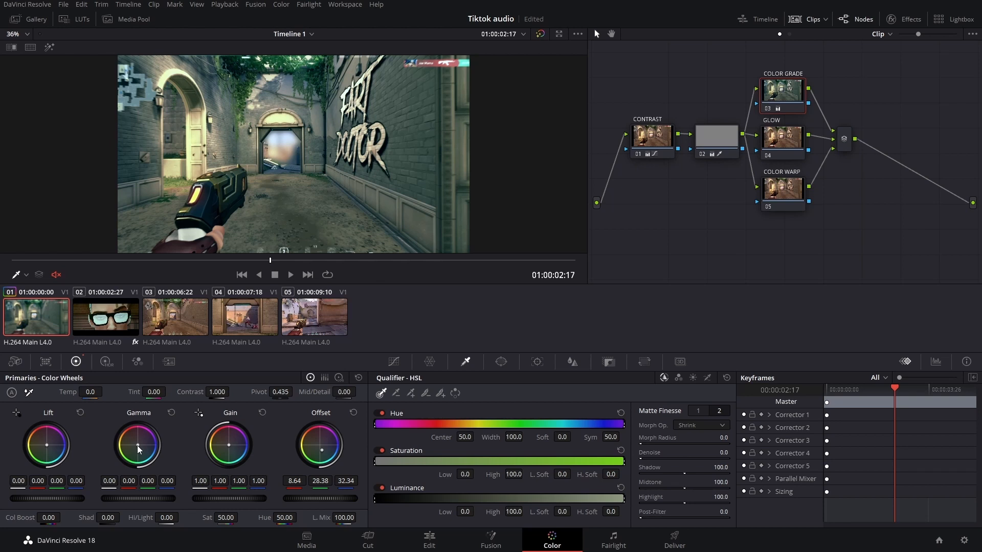
drag(138, 449, 137, 448)
click(765, 106)
click(765, 106)
- Nudge the COLOR GRADE node's Lift wheel to 0.04, -0.01, -0.04 and Gain toward blue (0.92, 1.01, 1.16)
scroll(203, 190, up, 4)
drag(311, 129, 315, 125)
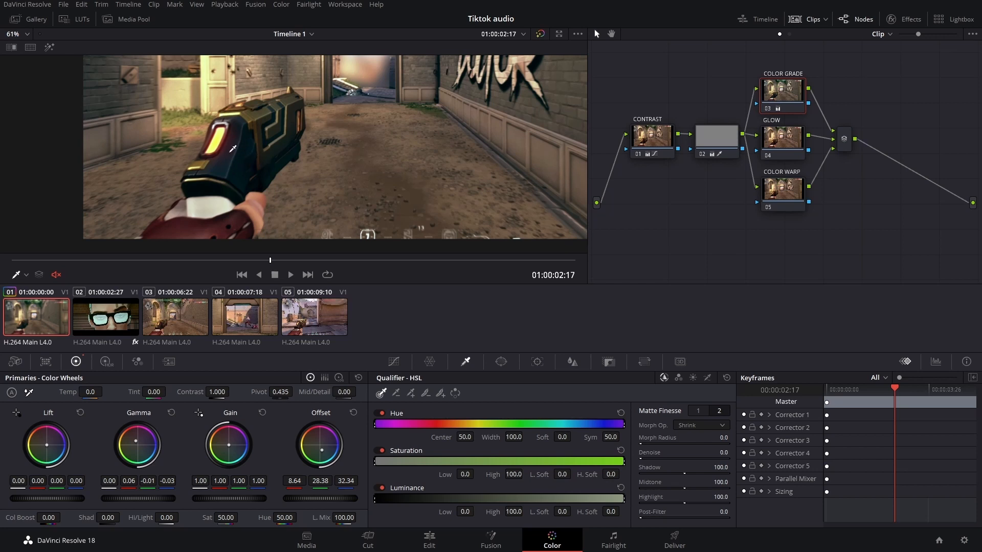
scroll(240, 161, up, 1)
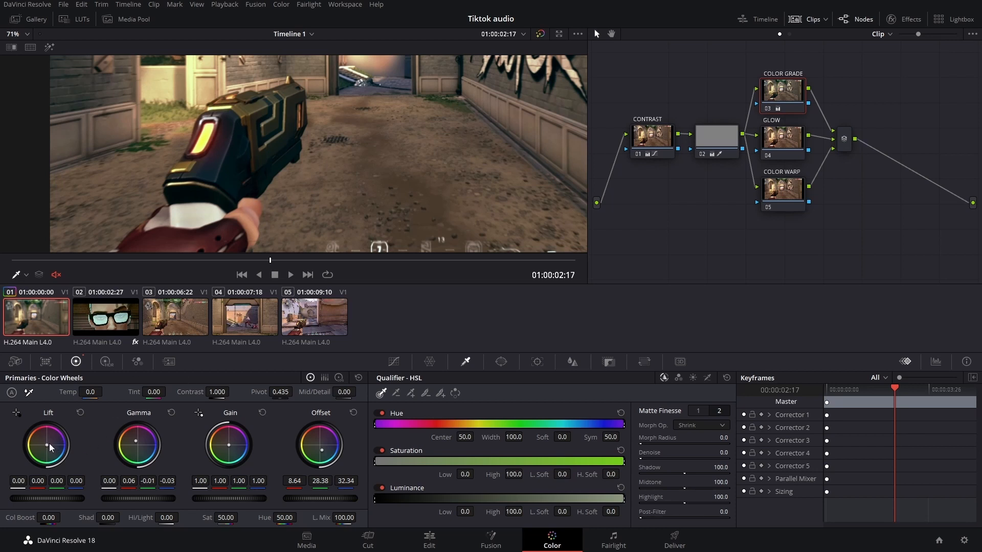
drag(46, 443, 46, 444)
scroll(301, 152, down, 6)
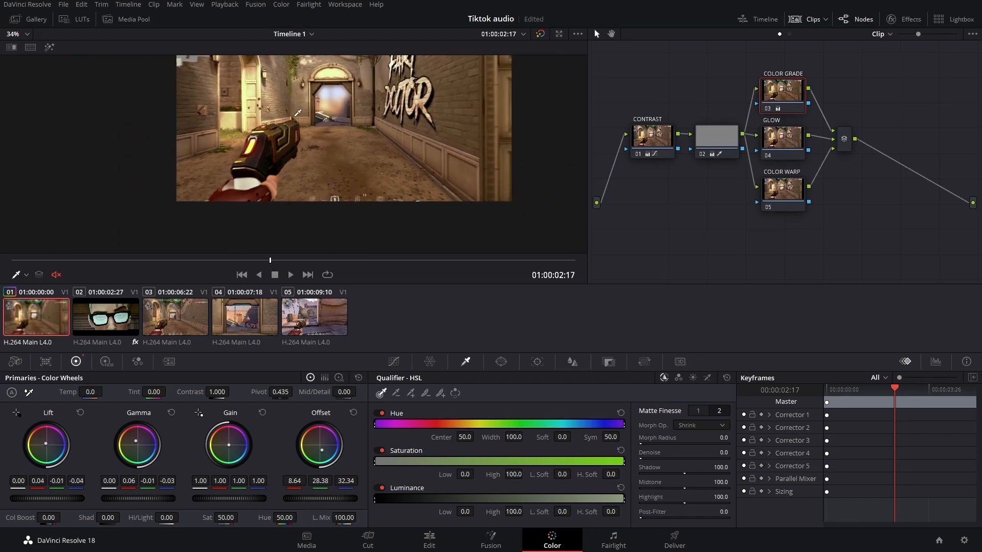
scroll(299, 164, up, 1)
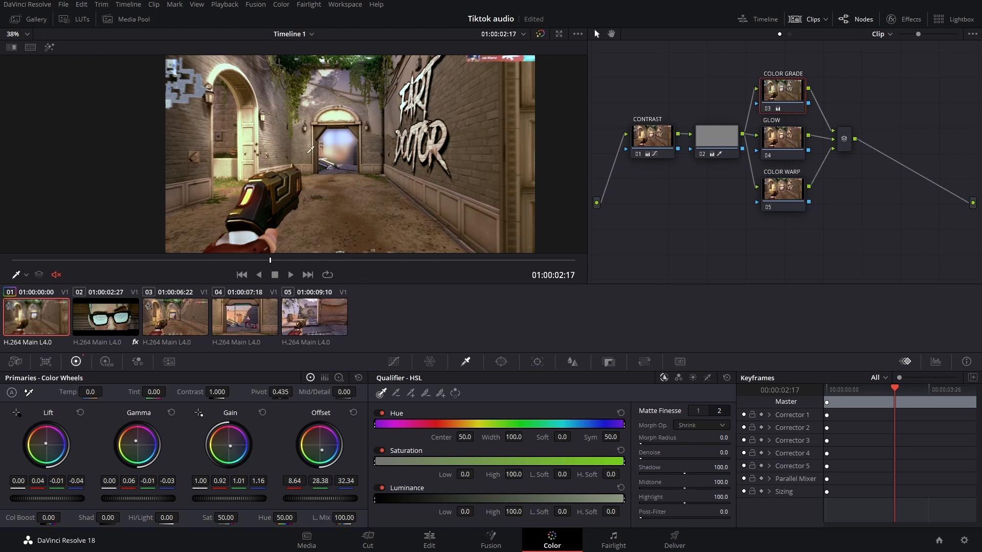
- Toggle the COLOR GRADE node off and on to compare, and move the playhead to 01:00:02:11
click(768, 109)
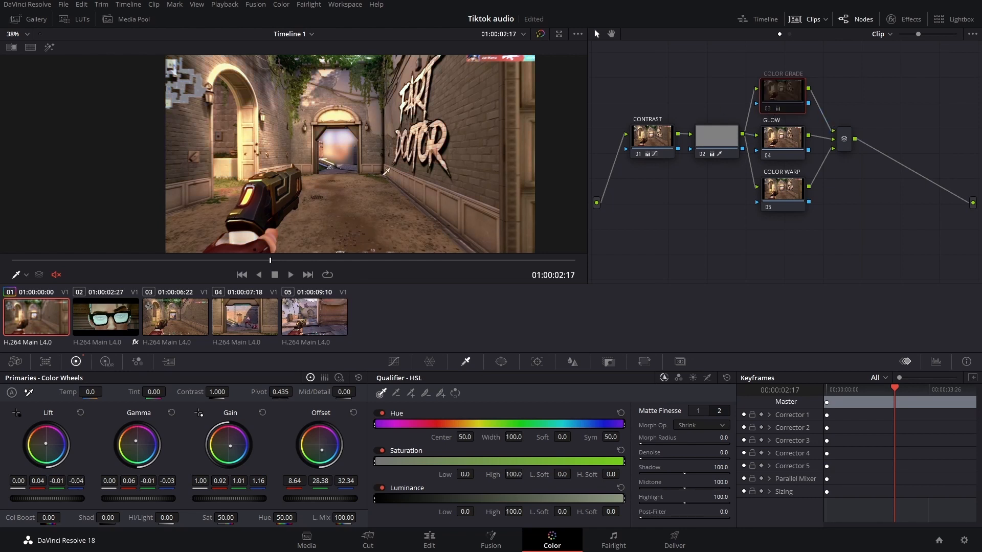
click(768, 109)
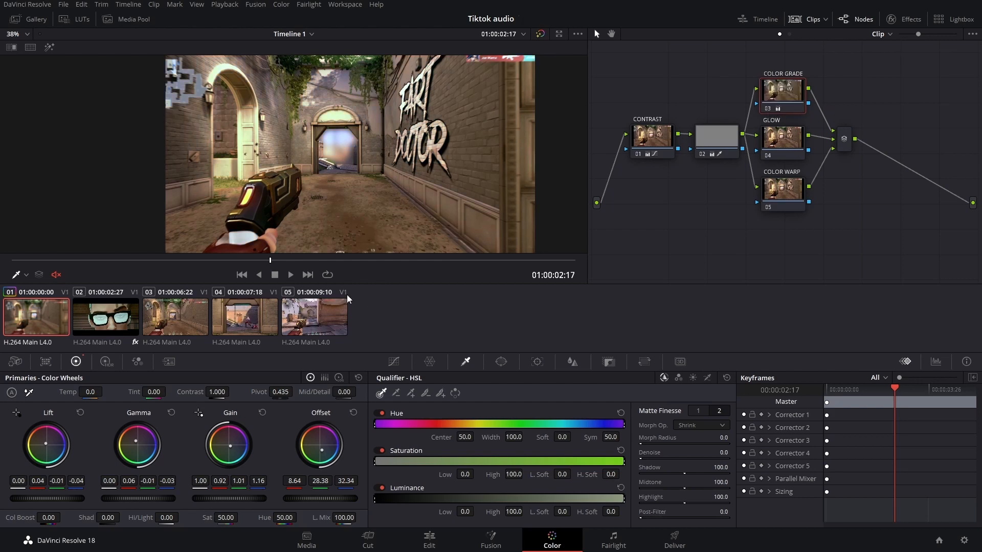
drag(270, 261, 250, 273)
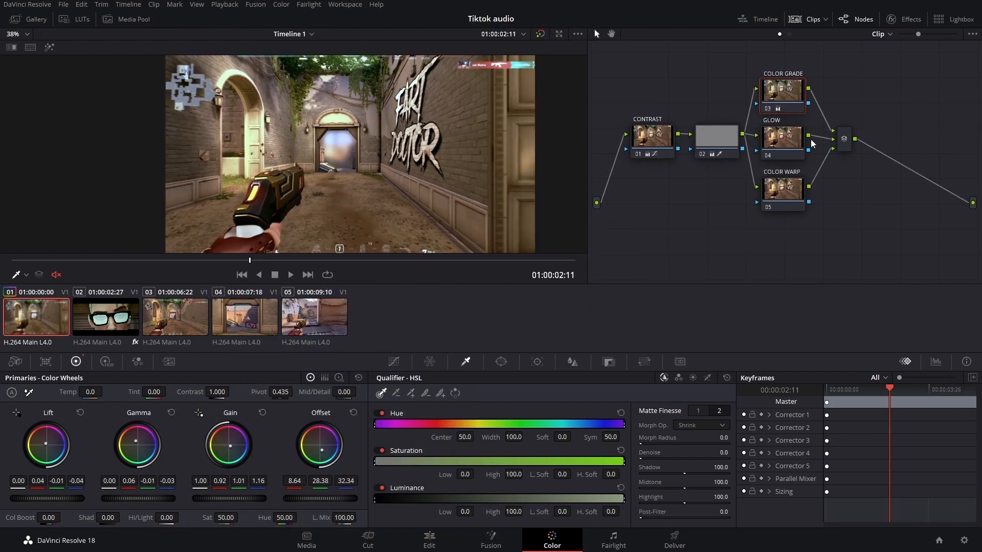
- Apply the Resolve FX Light Glow effect from the Effects library to the GLOW node
click(769, 152)
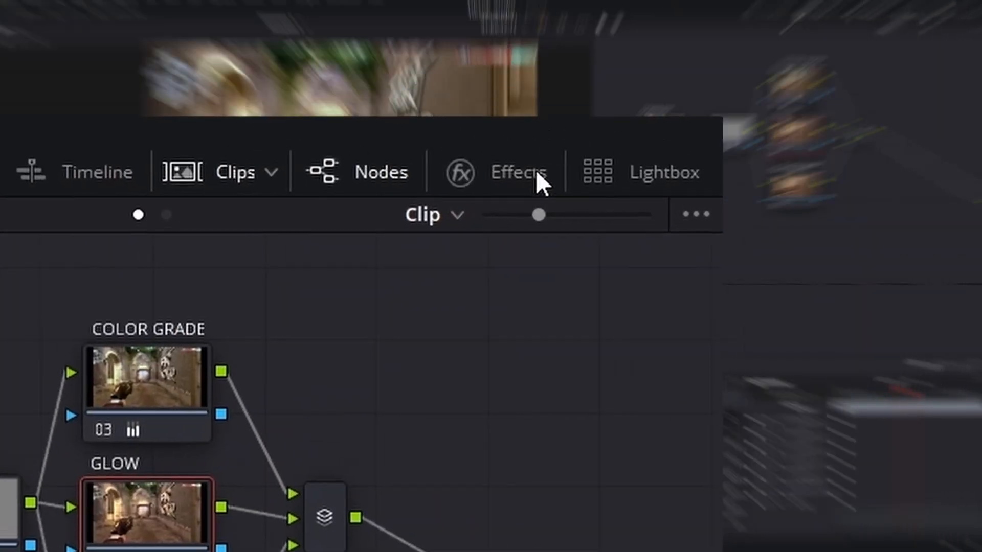
click(536, 170)
scroll(317, 486, down, 10)
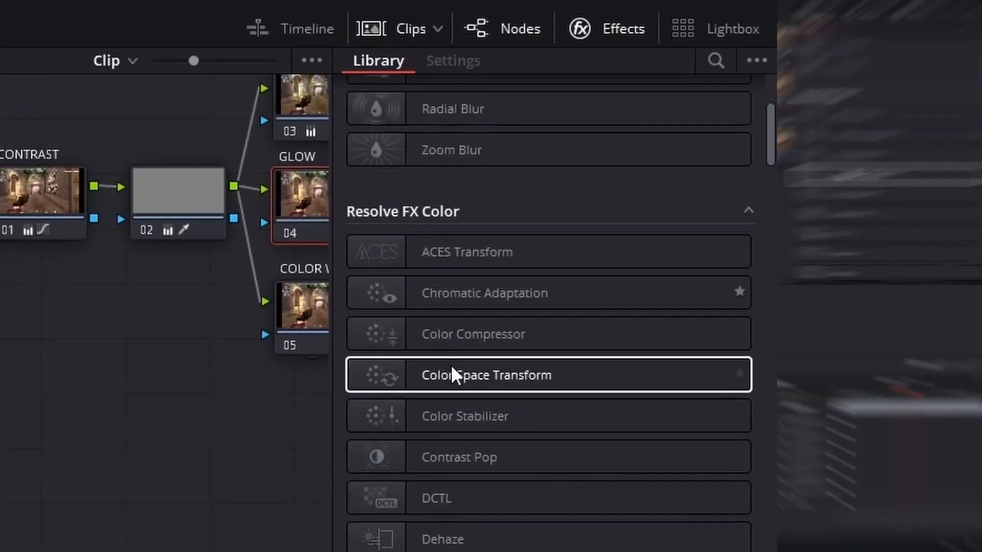
scroll(532, 361, down, 10)
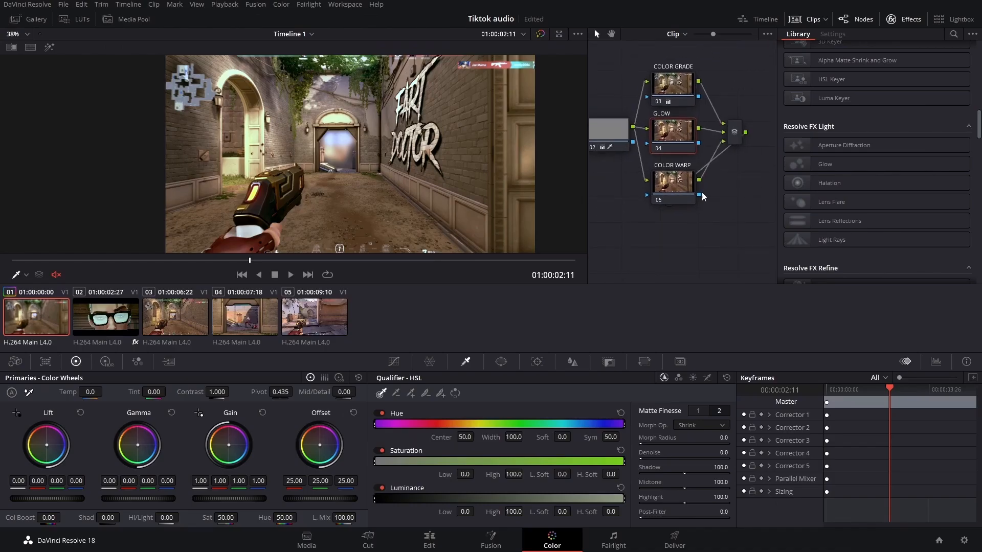
drag(646, 220, 770, 208)
drag(710, 219, 720, 233)
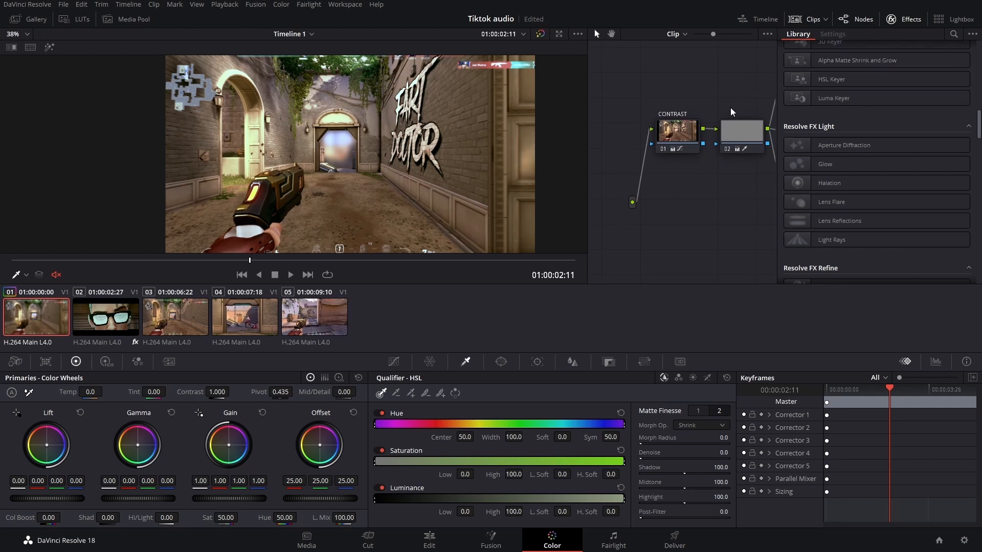
drag(734, 74, 674, 79)
drag(743, 61, 654, 75)
drag(728, 106, 720, 92)
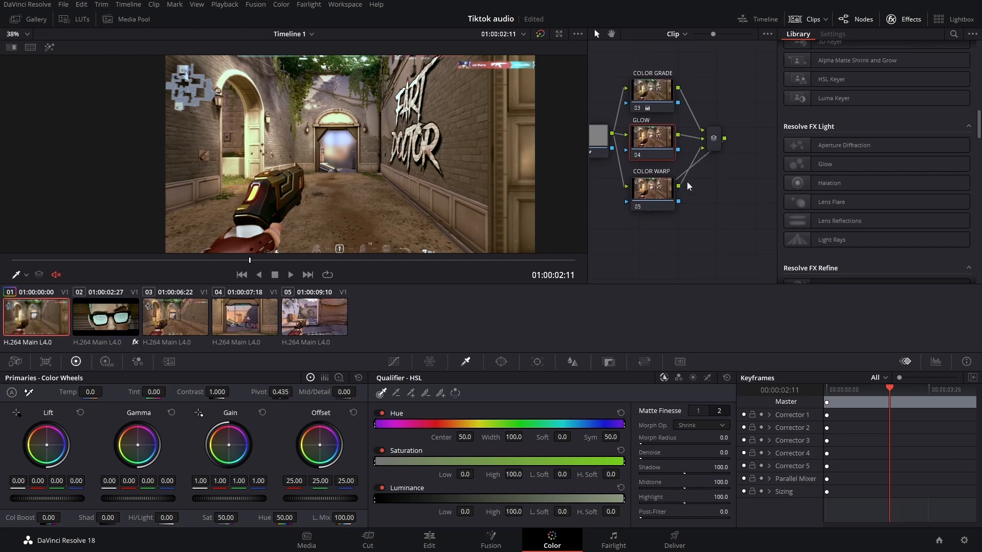
click(667, 187)
drag(837, 164, 656, 137)
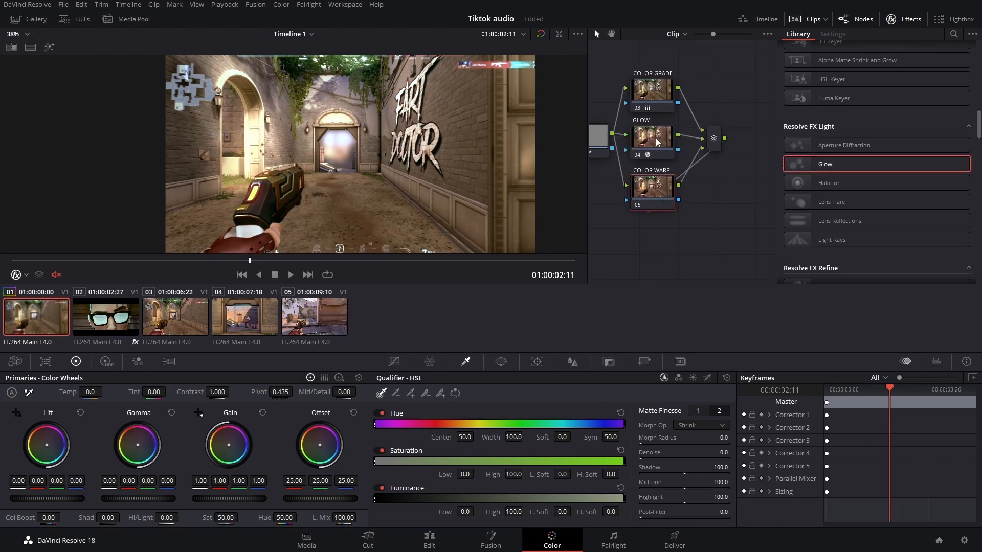
- Set the Glow effect's Color Filter to the pink custom colour #ffb3b3
click(653, 145)
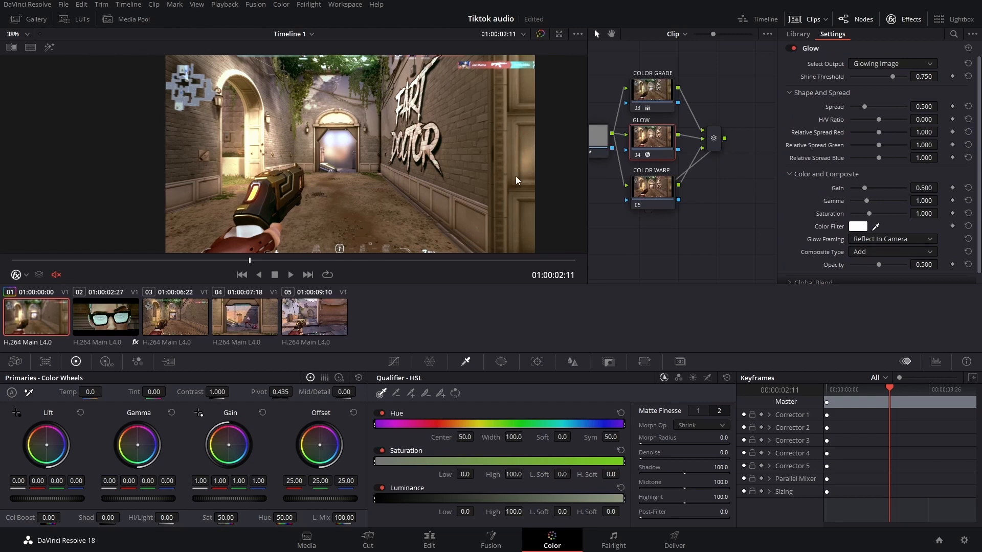
click(858, 226)
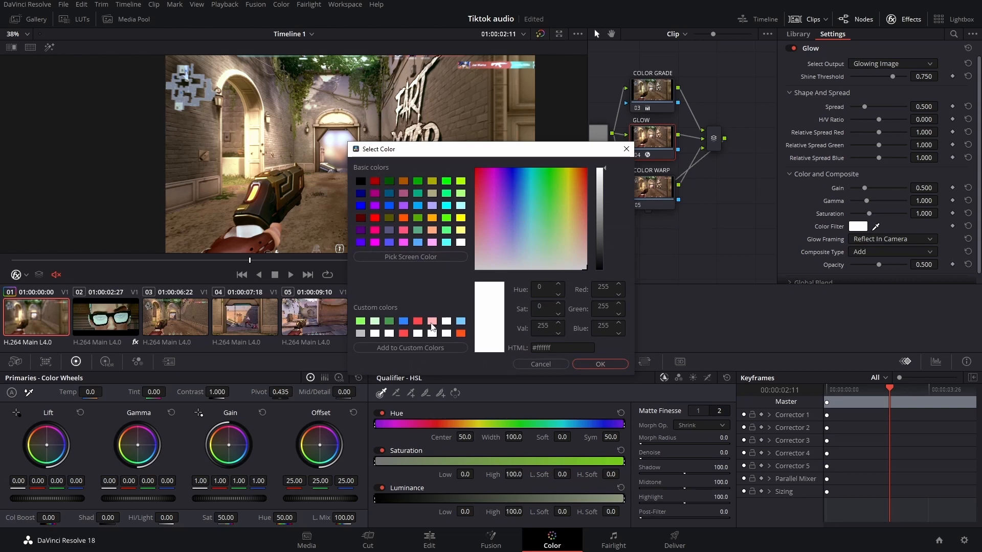
click(432, 323)
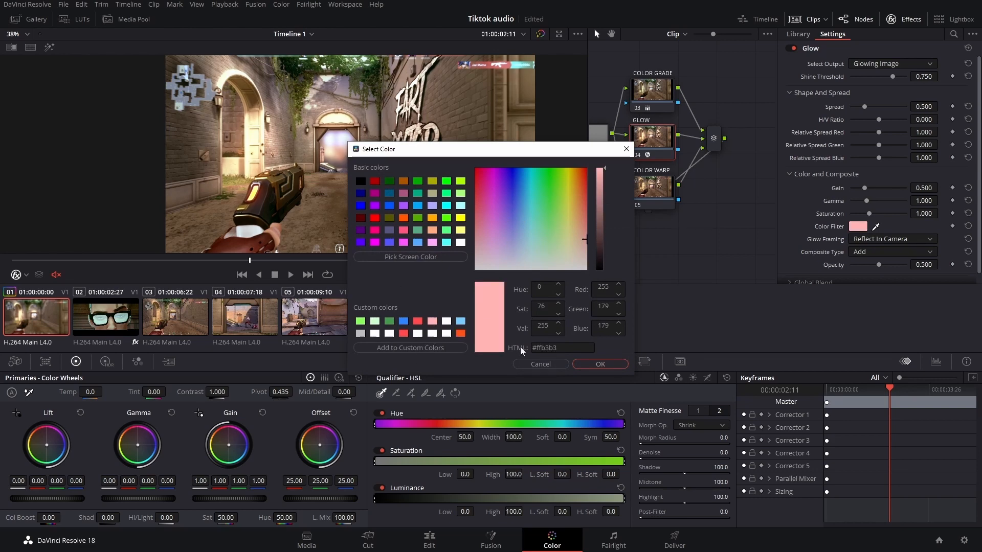
click(601, 364)
key(space)
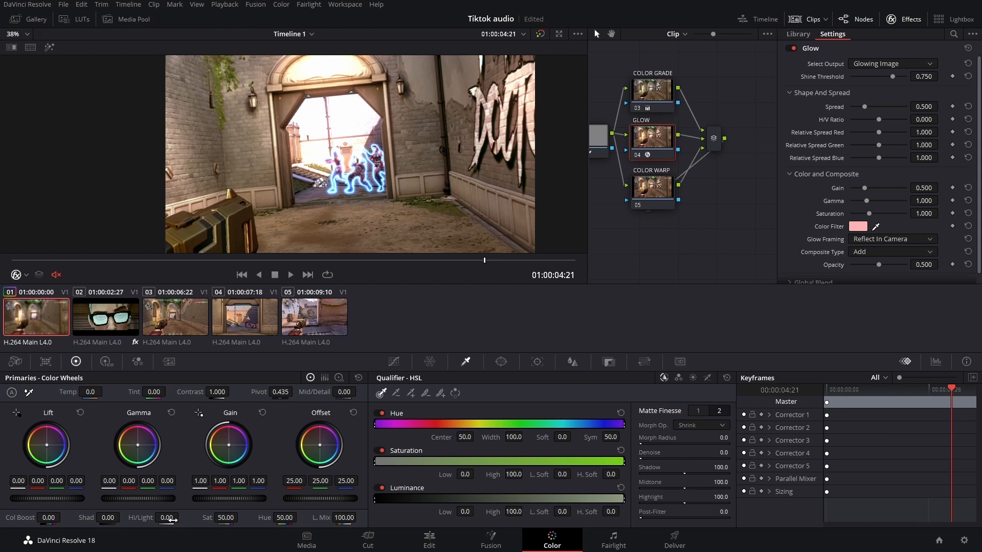
mouse_move(172, 520)
mouse_down()
mouse_move(141, 520)
mouse_move(158, 520)
mouse_up()
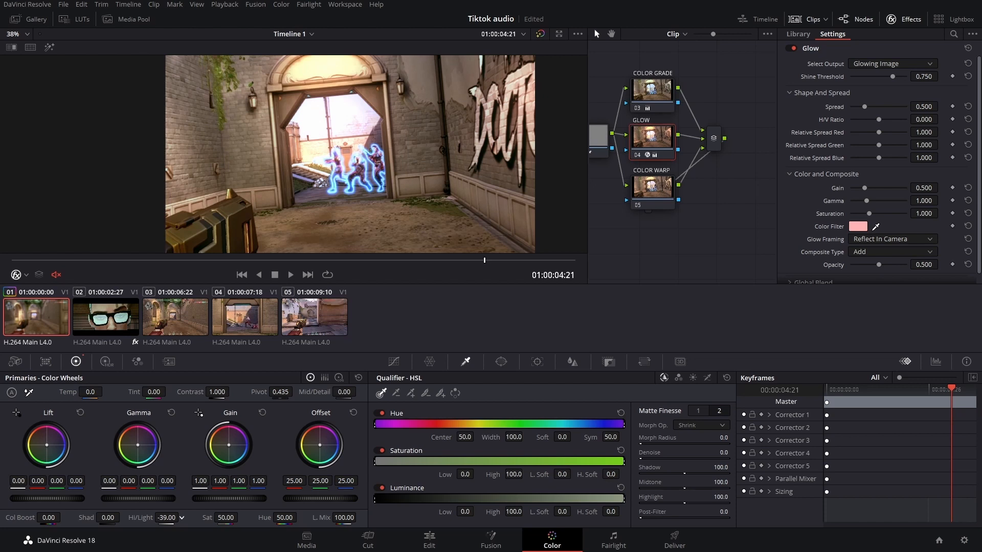
double_click(168, 518)
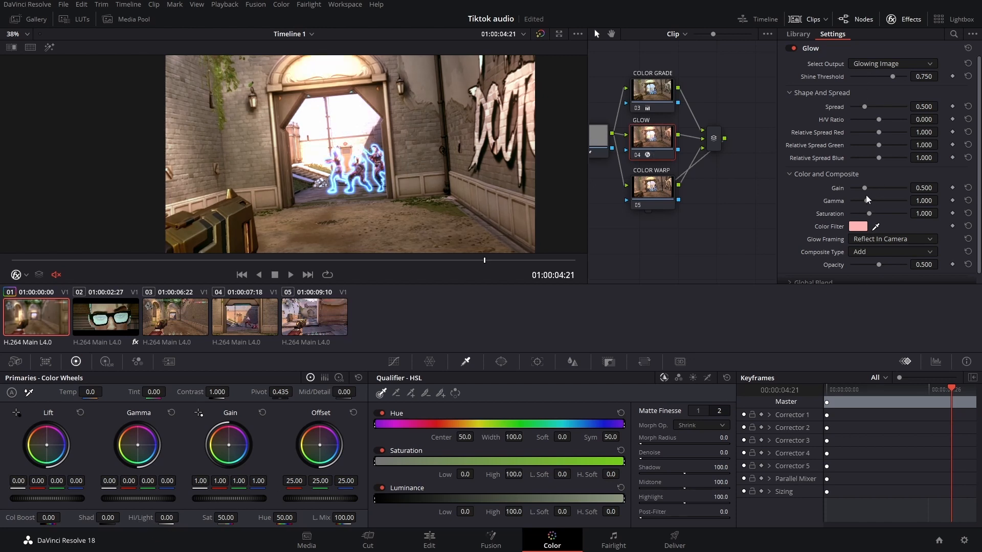
- Set the Glow's Shine Threshold to about 0.835, Gain to about 0.440 and Gamma to about 0.945
drag(864, 188, 859, 201)
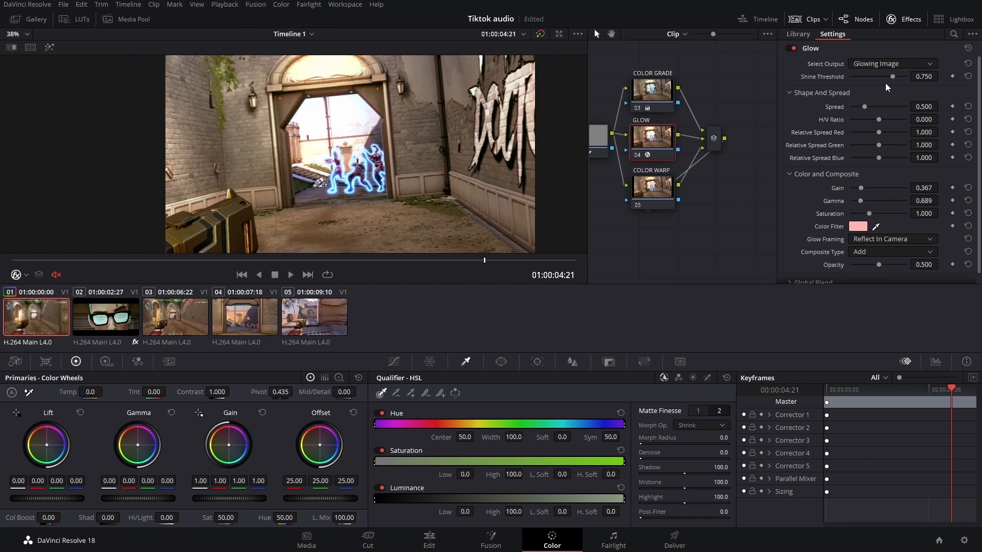
drag(891, 77, 898, 80)
drag(860, 189, 865, 199)
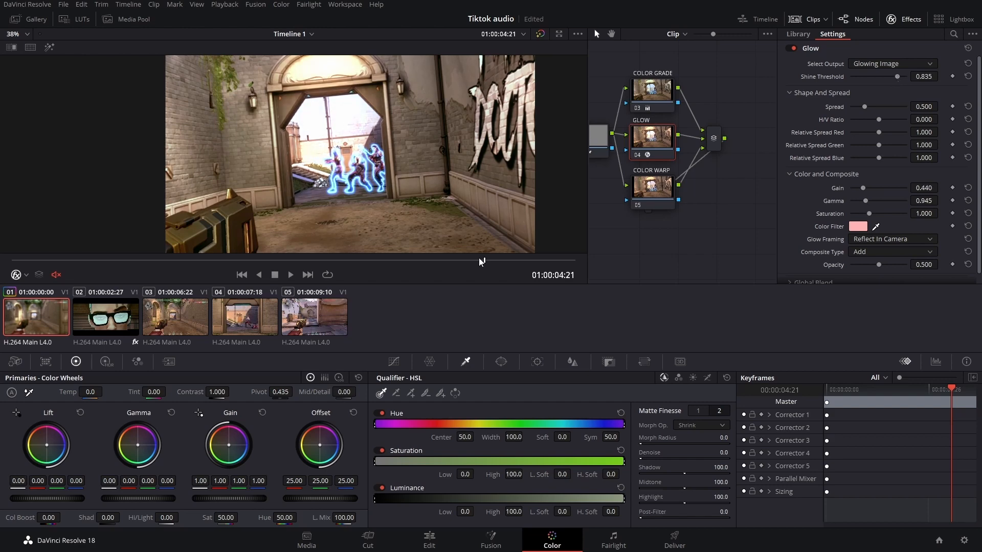
- Move the playhead to 01:00:02:17, select the COLOR WARP node and open the Color Warper
drag(479, 258, 273, 258)
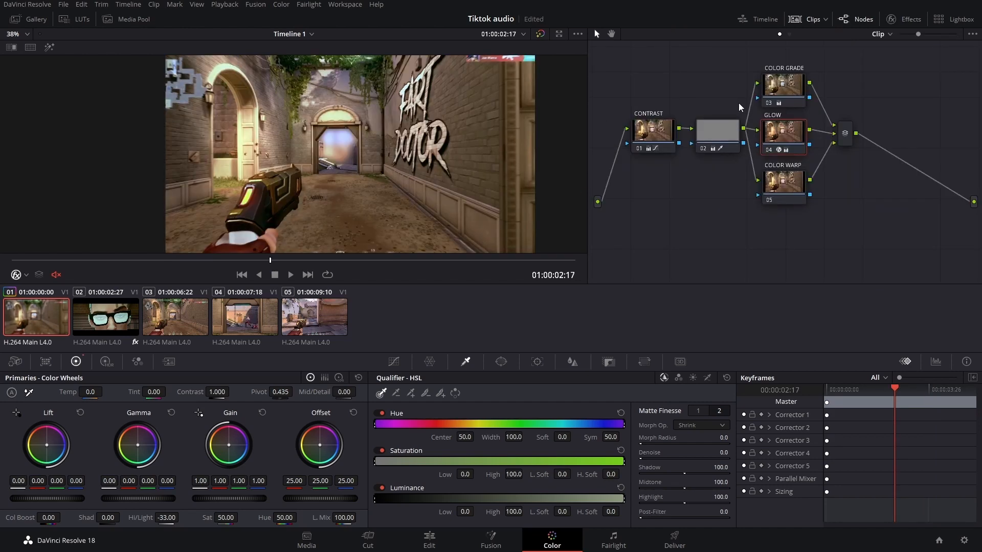
click(790, 192)
click(430, 361)
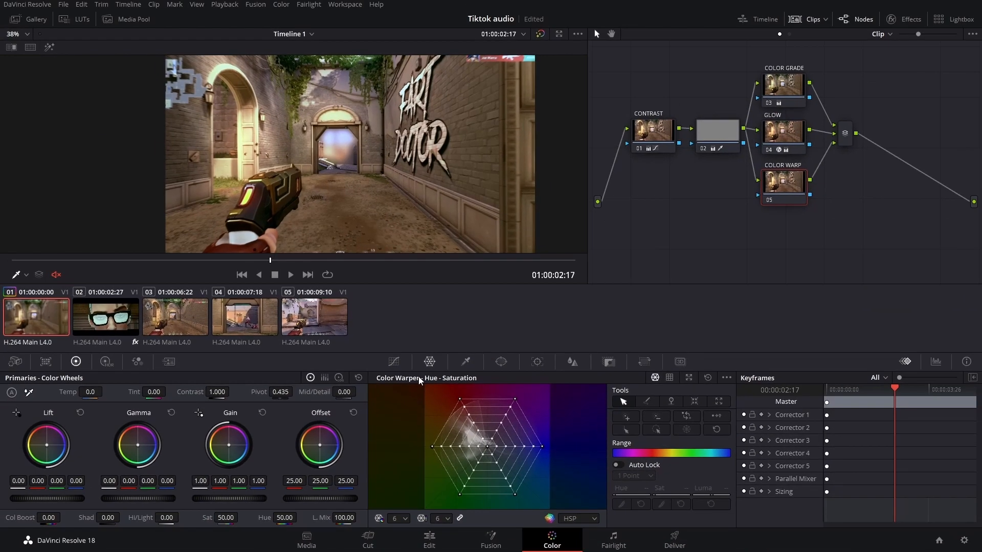
click(720, 136)
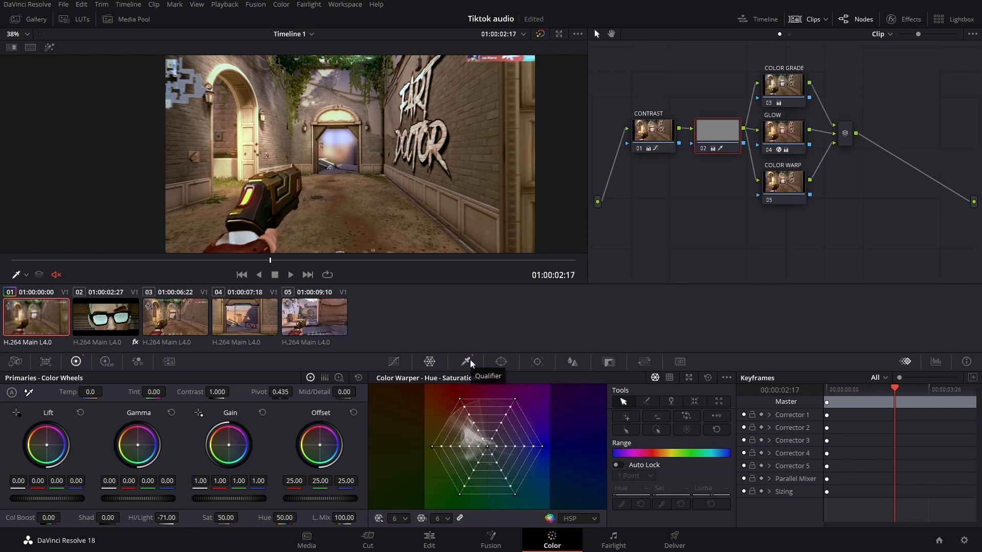
click(799, 196)
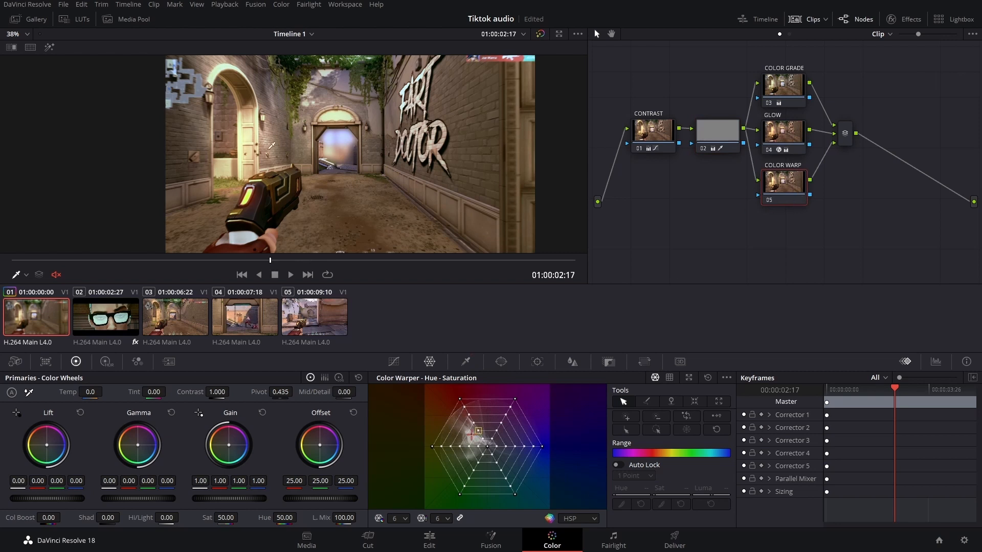
- Try dragging Color Warper hue-saturation points on the COLOR WARP node, then reset the warper
drag(460, 400, 489, 450)
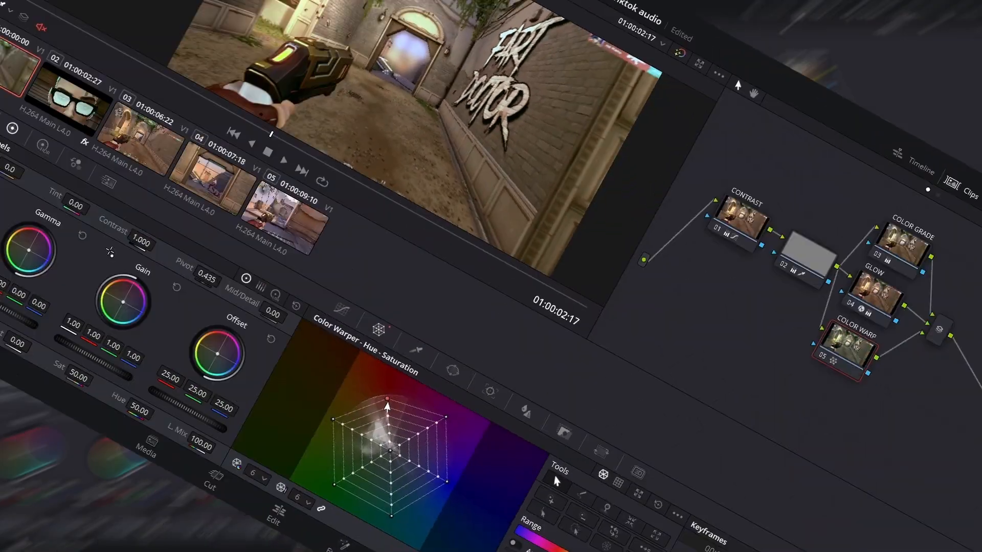
drag(386, 405, 488, 447)
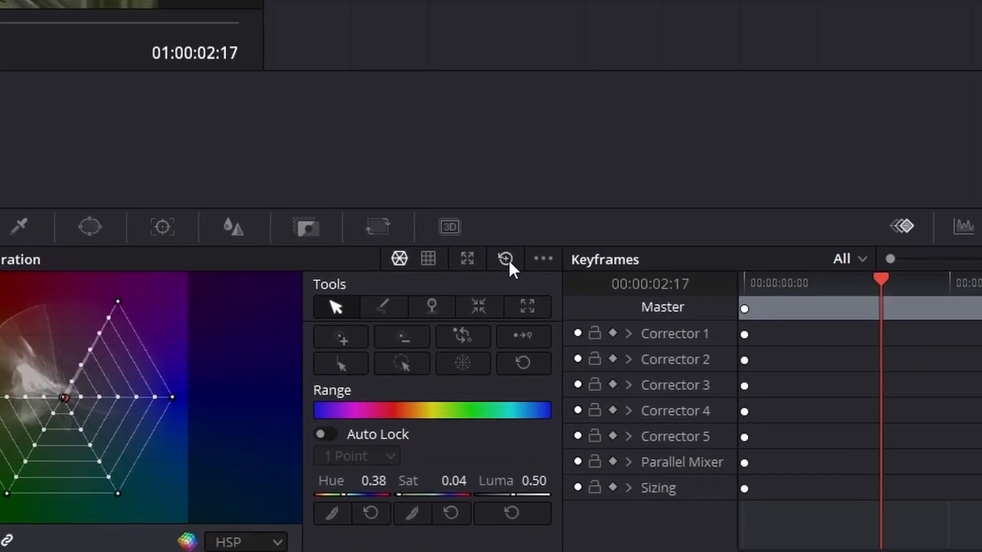
click(508, 260)
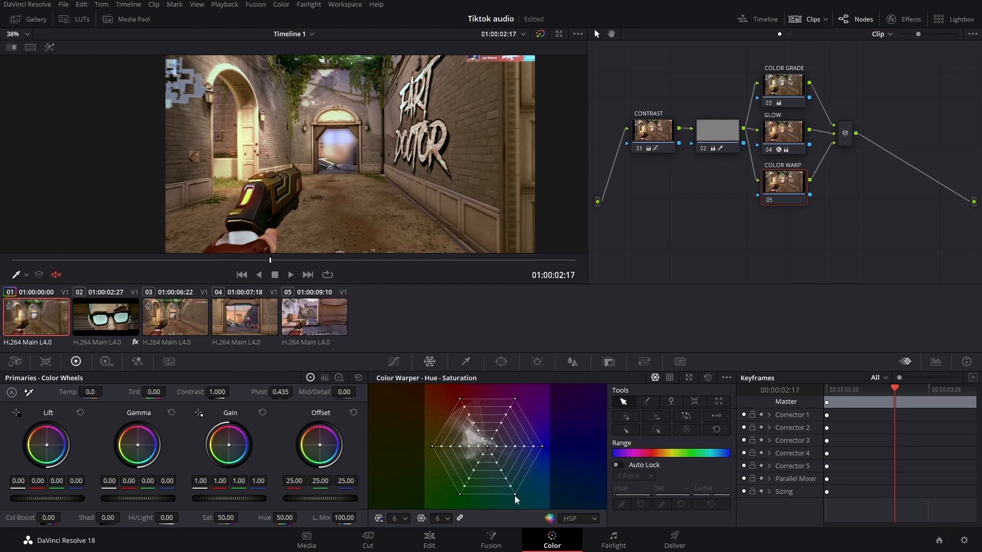
mouse_move(514, 495)
mouse_down()
mouse_move(493, 466)
mouse_move(515, 496)
mouse_up()
- Pull one Color Warper point slightly inward to reduce that hue's saturation
click(364, 61)
drag(483, 456, 481, 464)
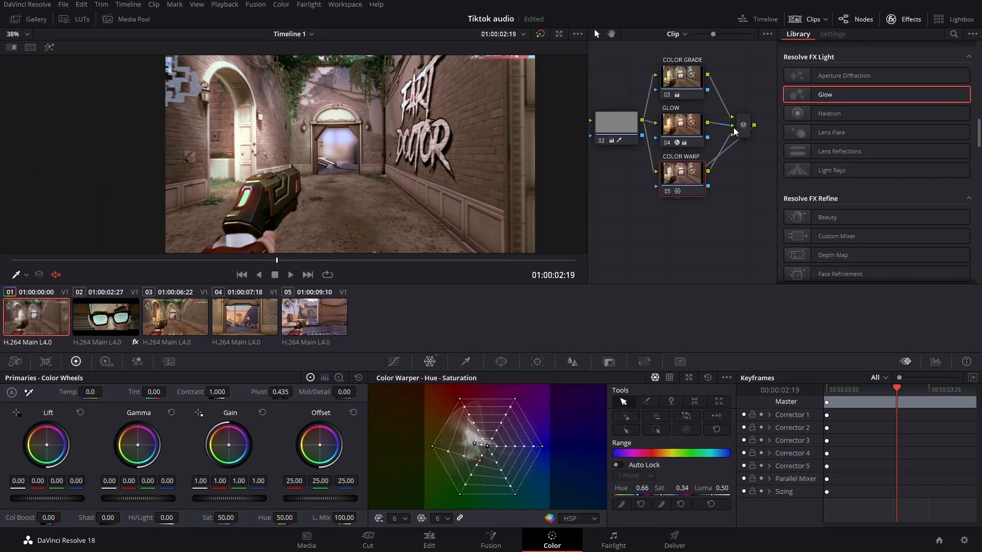
- Add a new node and connect it after the parallel mixer output
right_click(741, 131)
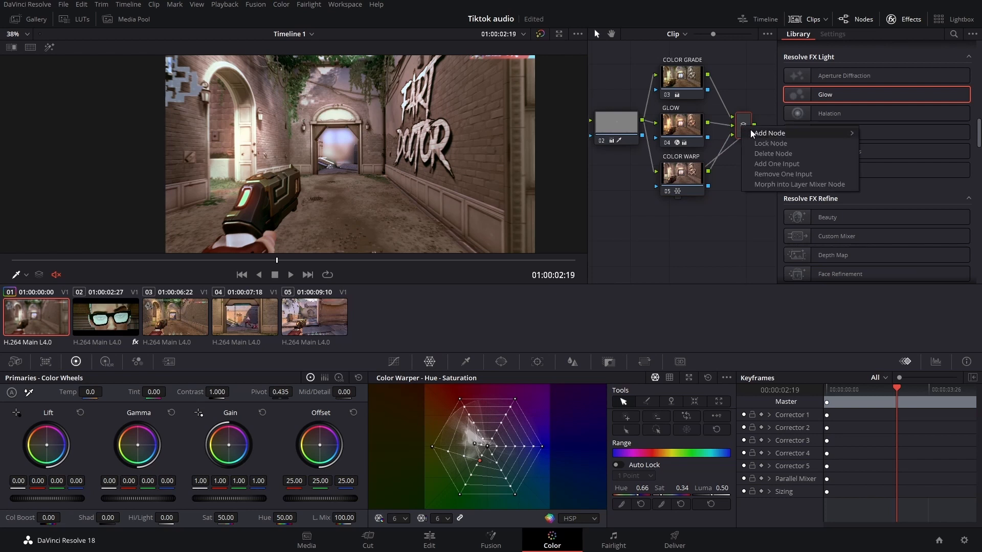
mouse_move(757, 135)
click(884, 134)
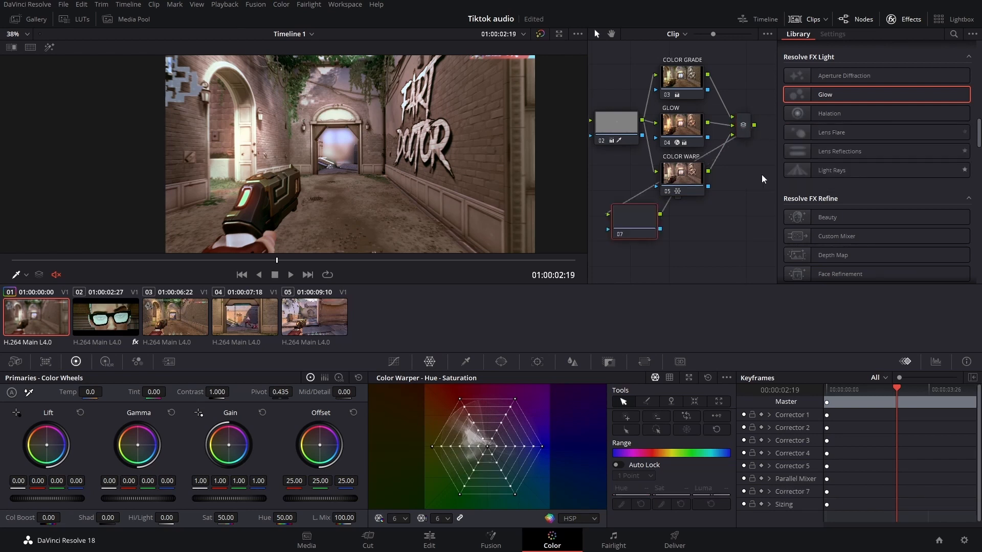
drag(759, 202, 657, 214)
drag(657, 179, 695, 139)
- Apply the Resolve FX Vignette effect from the Effects library to the new node
scroll(871, 170, down, 3)
scroll(869, 174, down, 10)
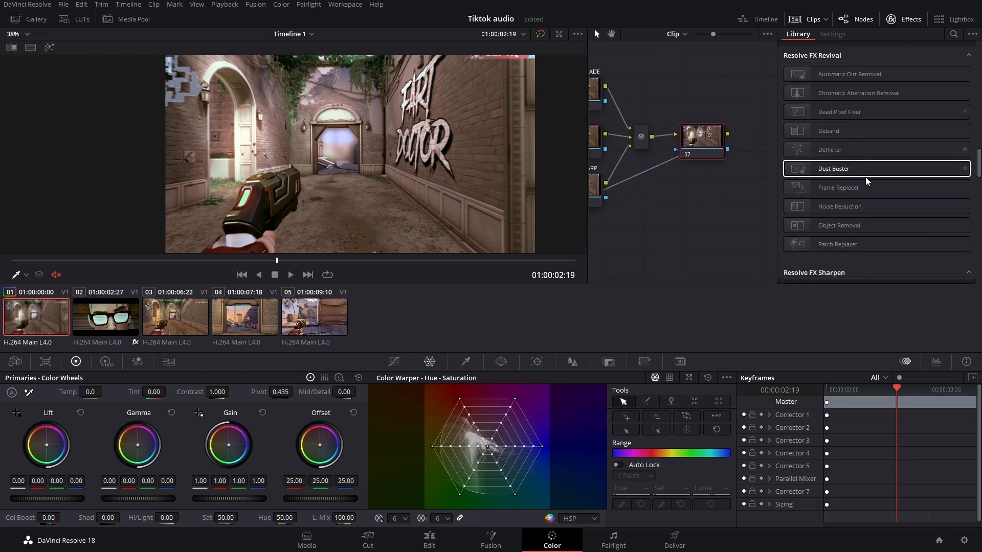
scroll(847, 189, down, 3)
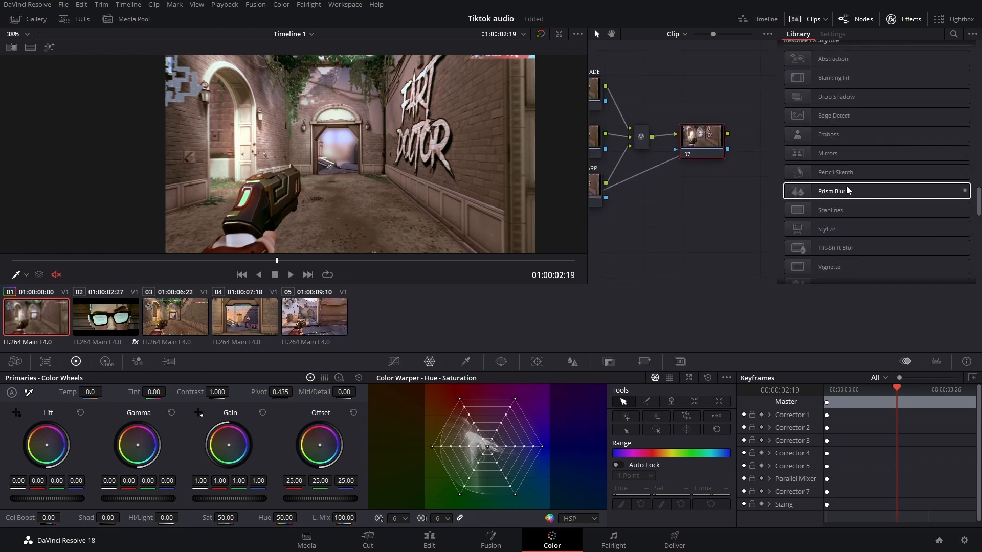
drag(846, 233, 703, 139)
- Enlarge and soften the Vignette (Size about 0.743, Softness about 0.569) and switch its Operating Mode to Advanced
drag(339, 153, 309, 156)
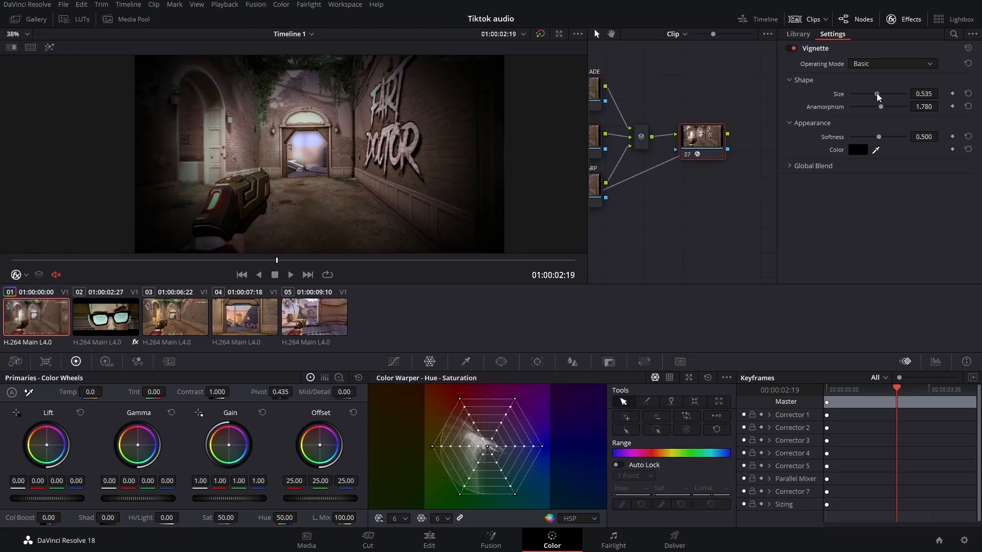
drag(570, 239, 573, 240)
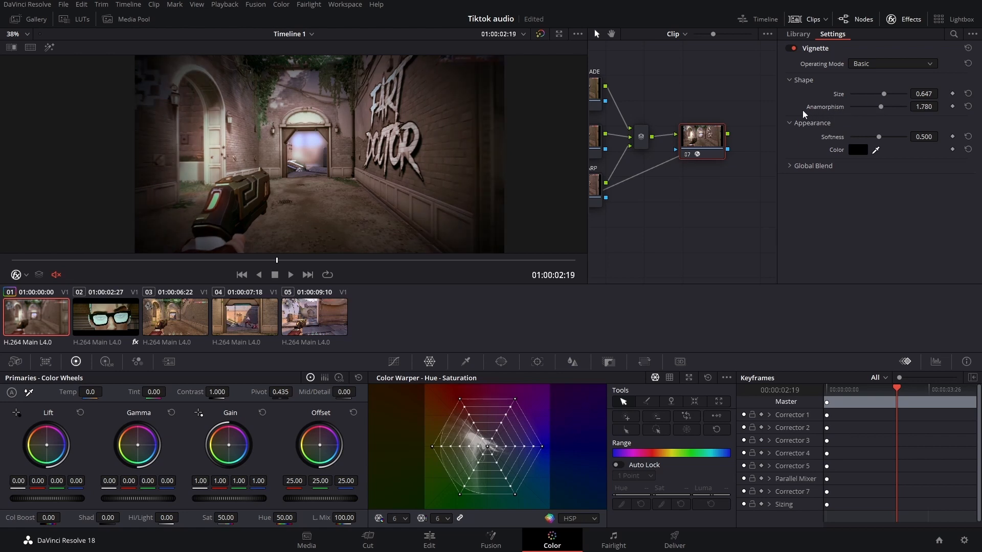
drag(879, 137, 896, 141)
mouse_move(866, 138)
mouse_down()
mouse_move(846, 139)
mouse_move(882, 145)
mouse_up()
drag(884, 94, 890, 95)
click(896, 67)
click(893, 91)
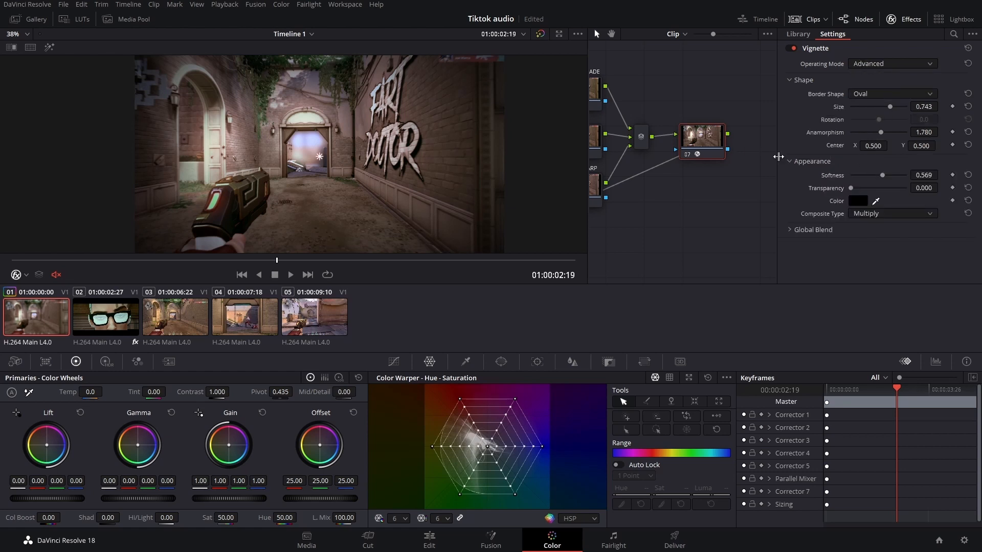
- Set the Vignette's Transparency to about 0.257 and Size to about 0.863
drag(426, 154, 429, 162)
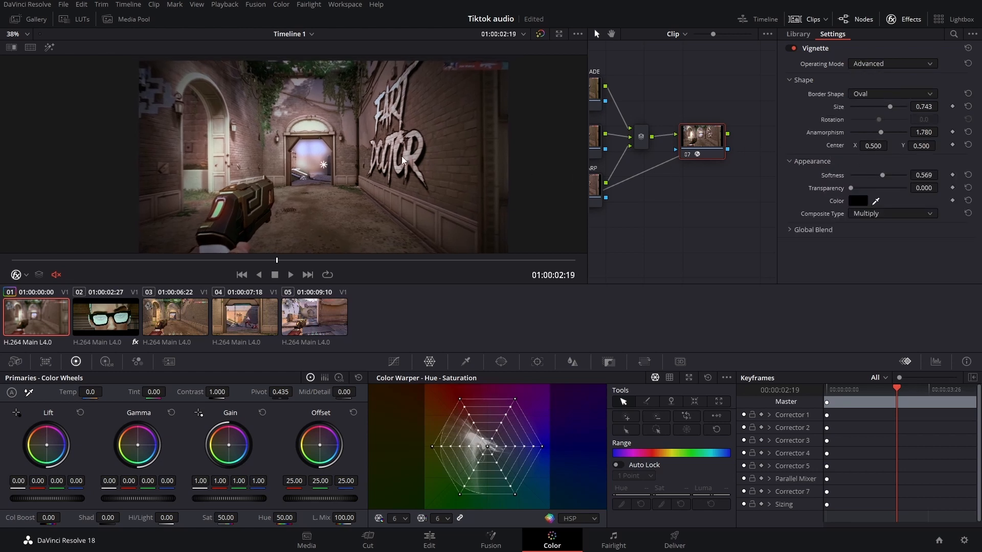
scroll(401, 160, down, 4)
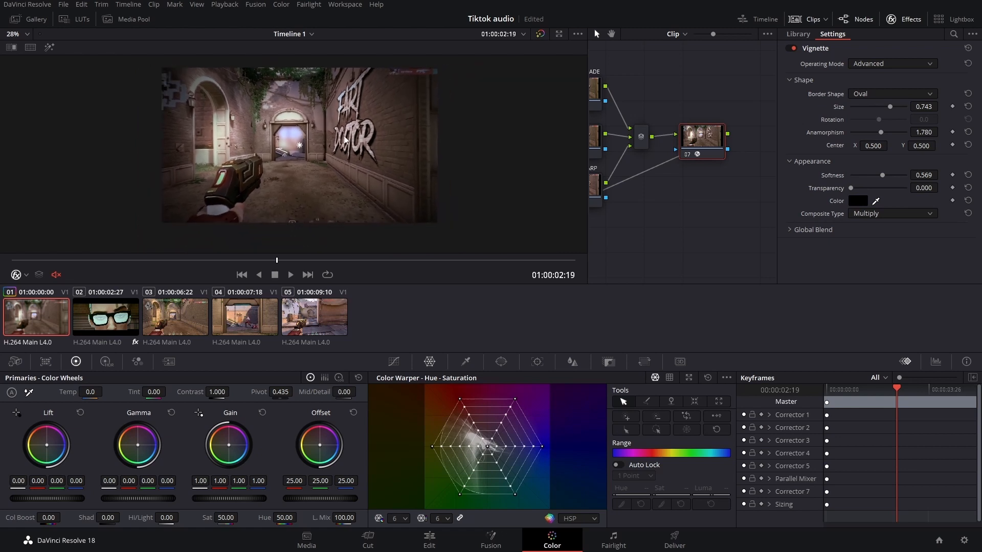
mouse_move(867, 192)
mouse_down()
mouse_move(890, 195)
mouse_move(864, 189)
mouse_up()
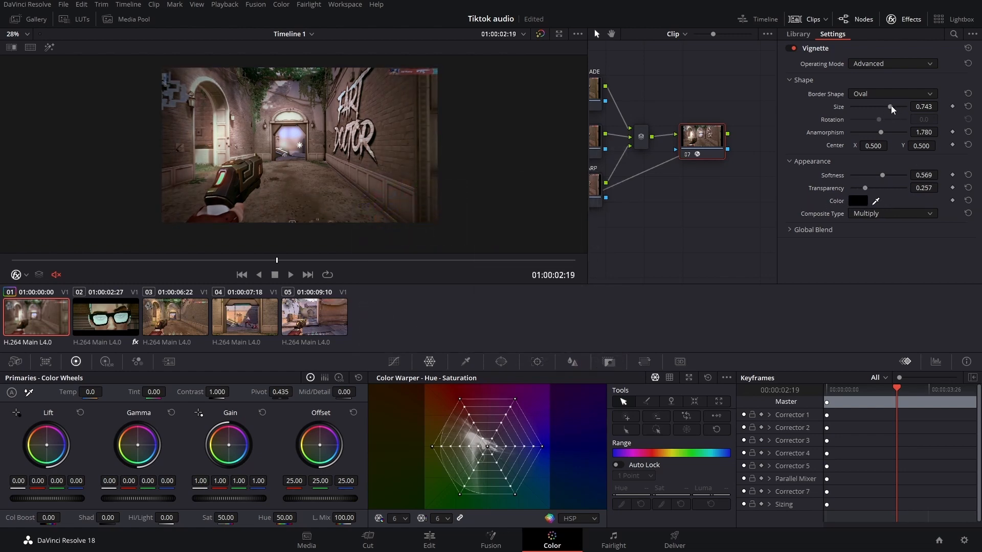
drag(891, 106, 897, 108)
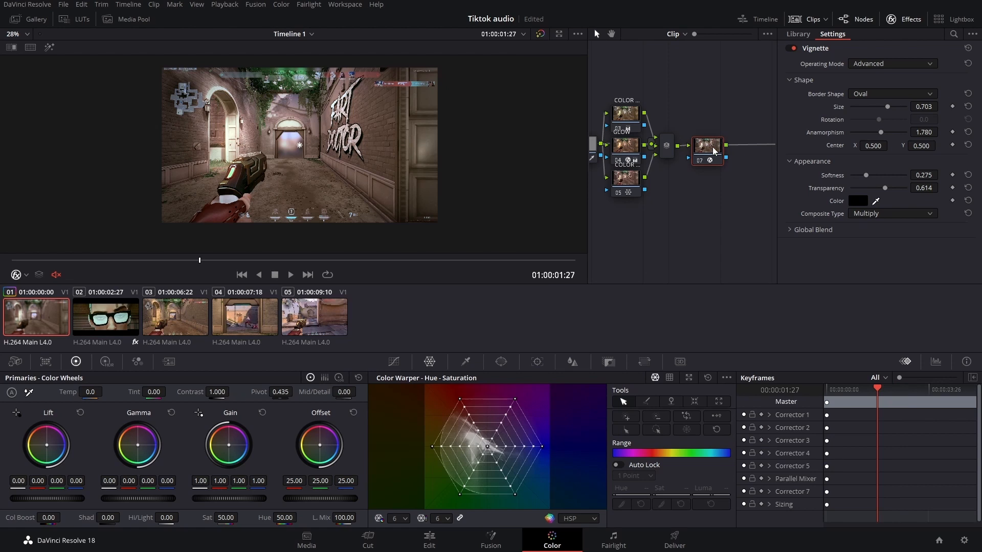
- Add a serial node after the Vignette node
right_click(713, 149)
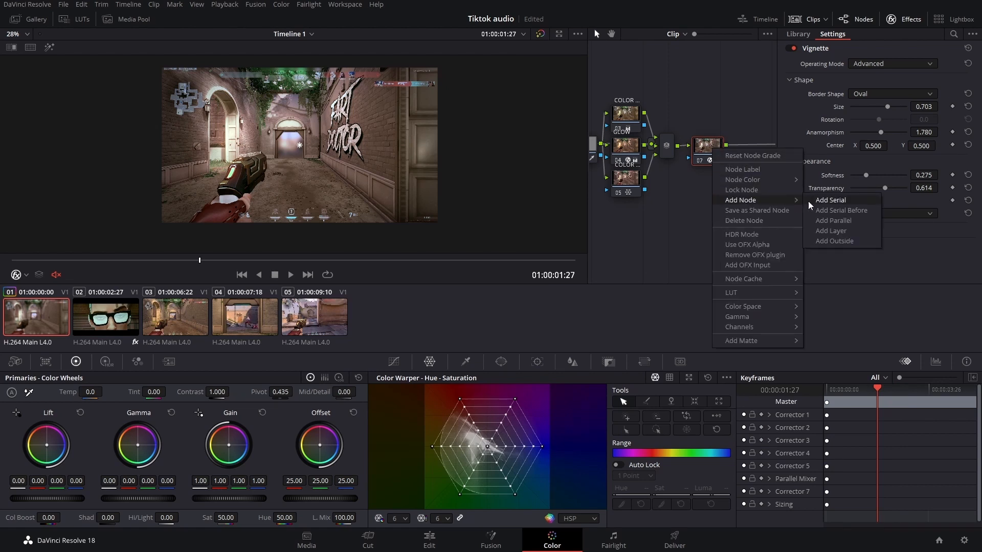
click(825, 201)
drag(738, 197, 743, 158)
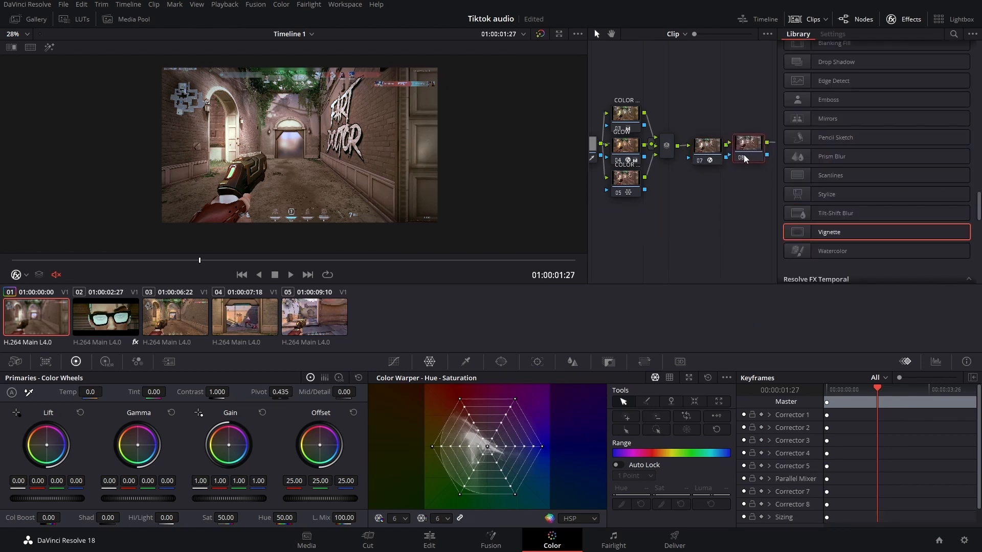
- Apply Resolve FX Box Blur to the new serial node and lower its strength to about 0.138
scroll(833, 185, up, 15)
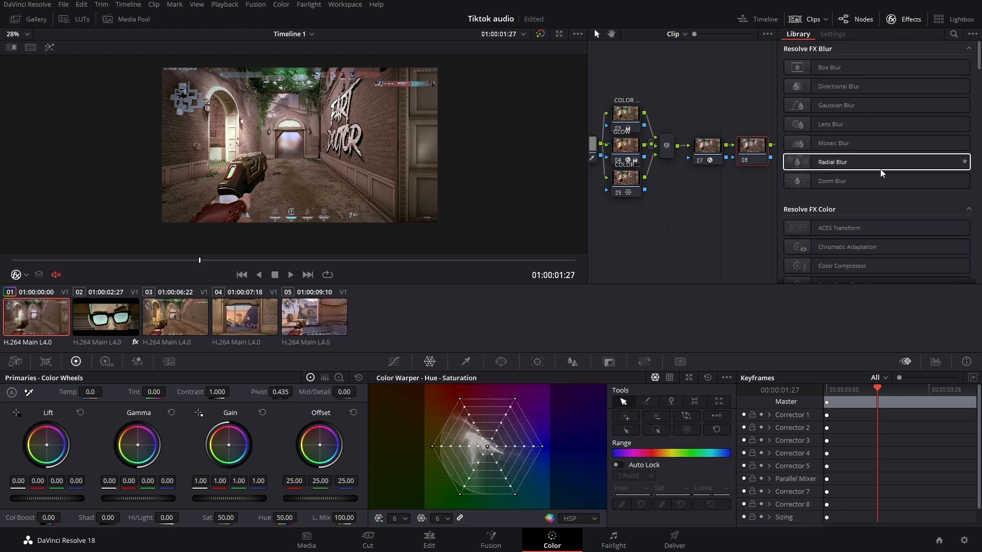
drag(717, 222, 709, 225)
drag(845, 68, 742, 157)
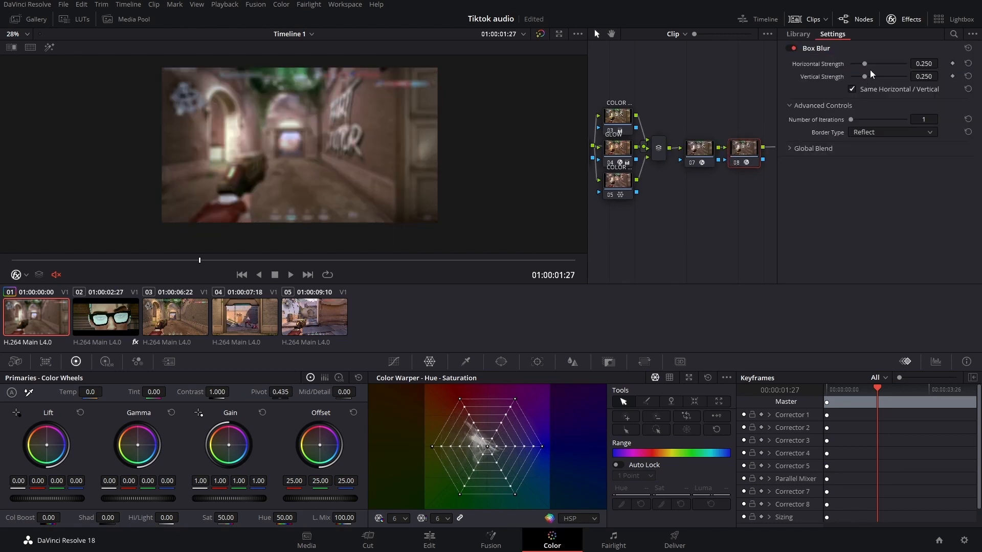
drag(864, 62, 858, 65)
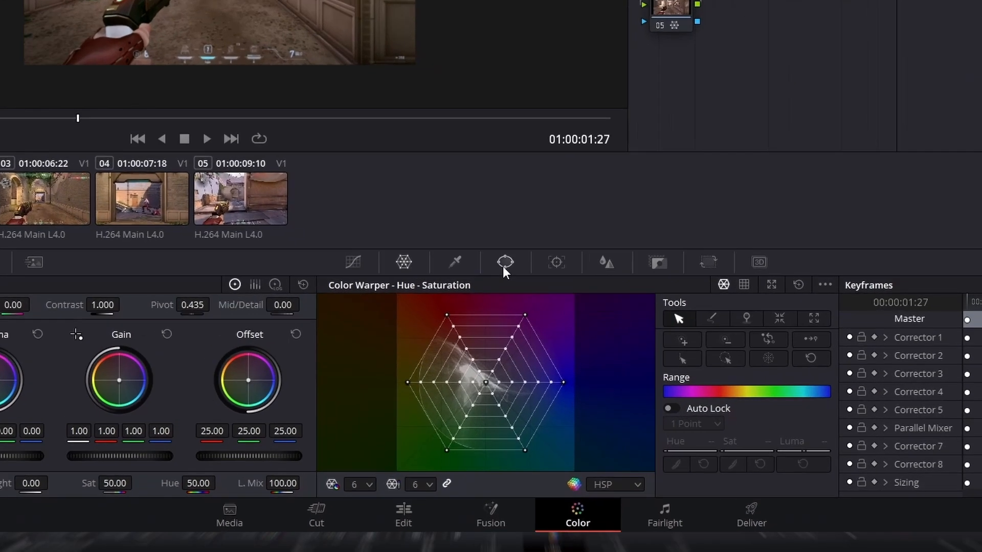
- Add a circle window to the Box Blur node and enlarge it to Size 60.65, Aspect 72.18
click(501, 362)
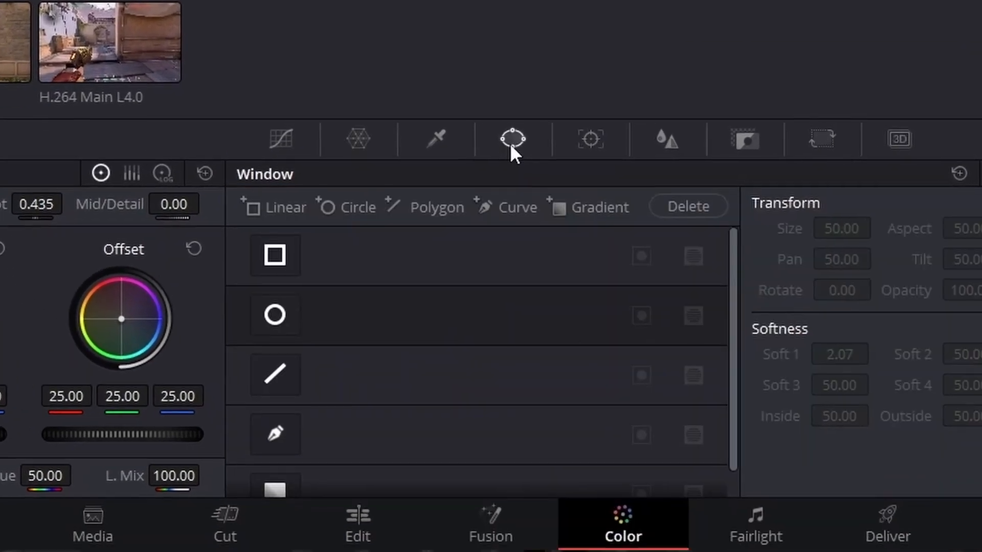
click(278, 314)
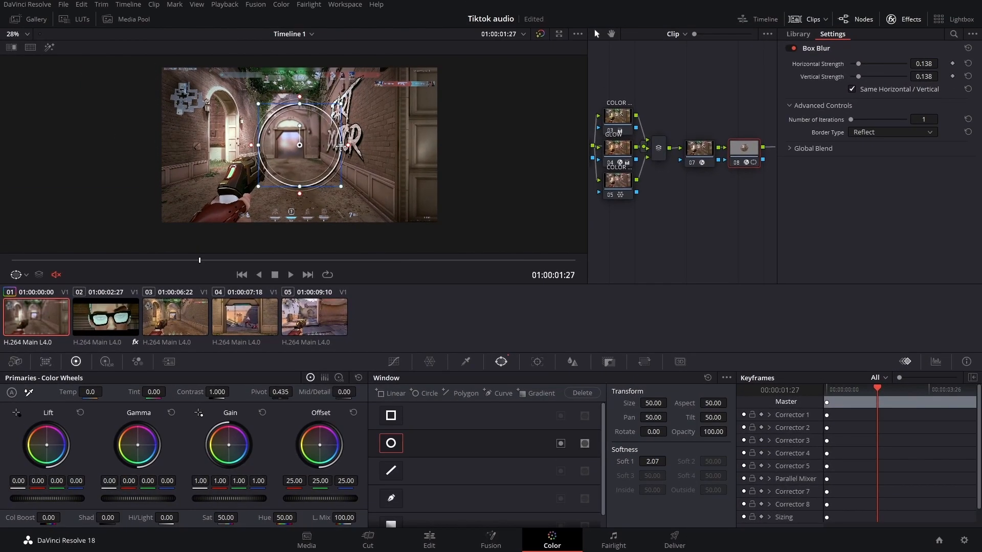
drag(344, 148, 439, 148)
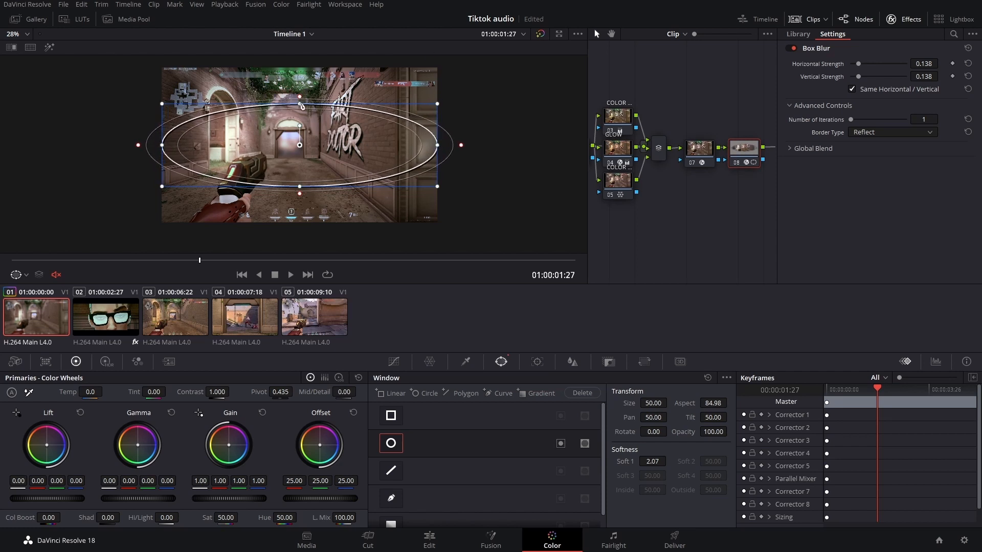
drag(301, 106, 303, 71)
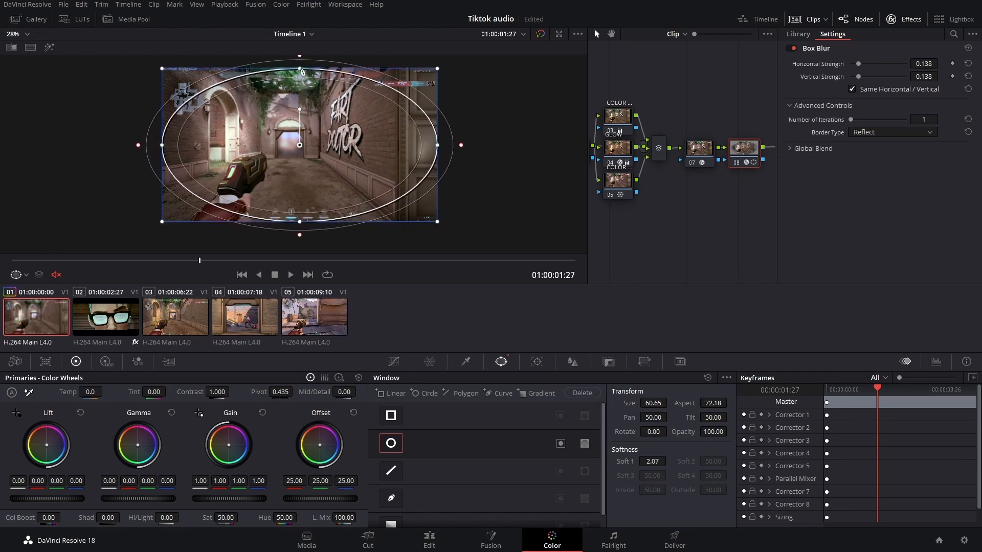
- Invert the circle window so the blur applies only outside it, at the frame edges
scroll(284, 151, up, 1)
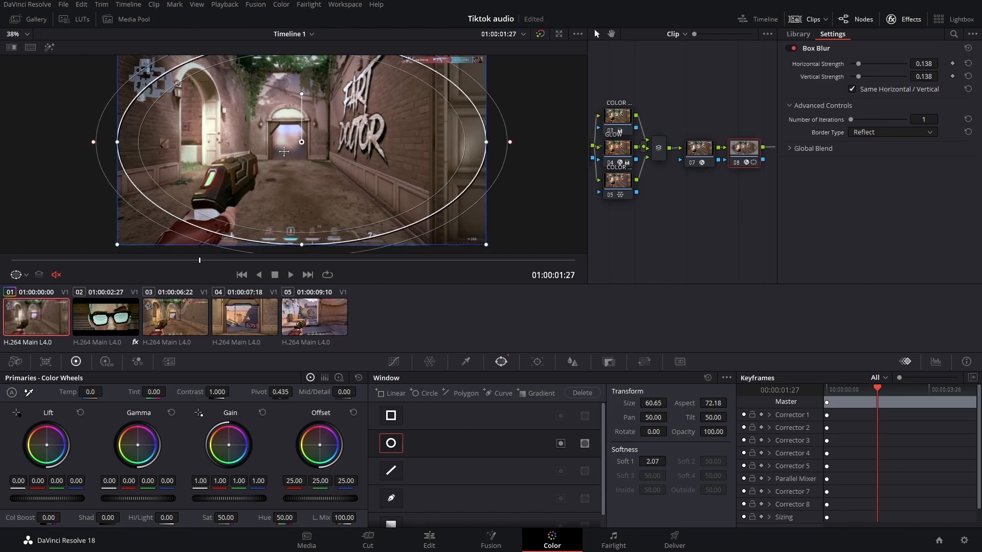
scroll(286, 166, up, 1)
drag(226, 250, 262, 195)
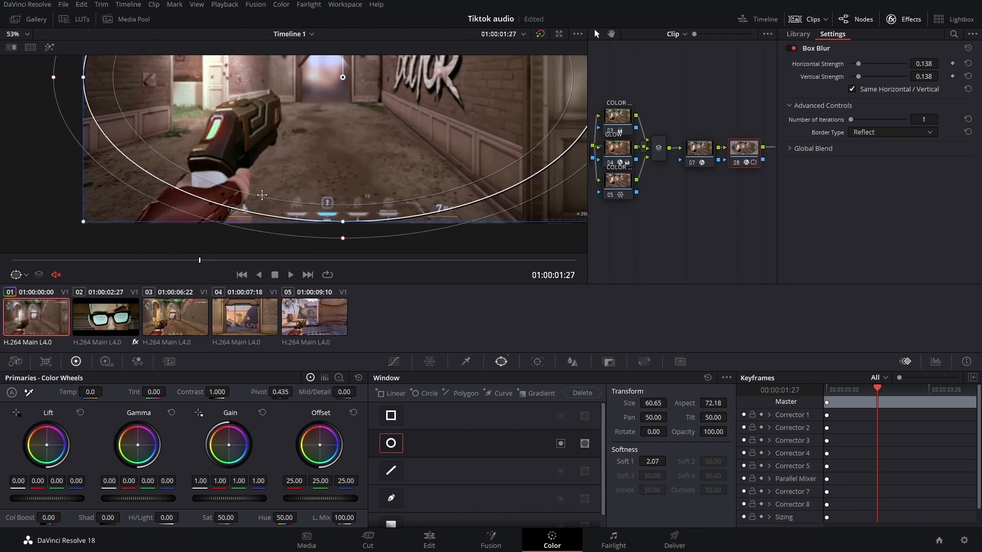
drag(276, 128, 292, 146)
scroll(287, 180, up, 1)
scroll(299, 112, down, 3)
scroll(305, 113, down, 2)
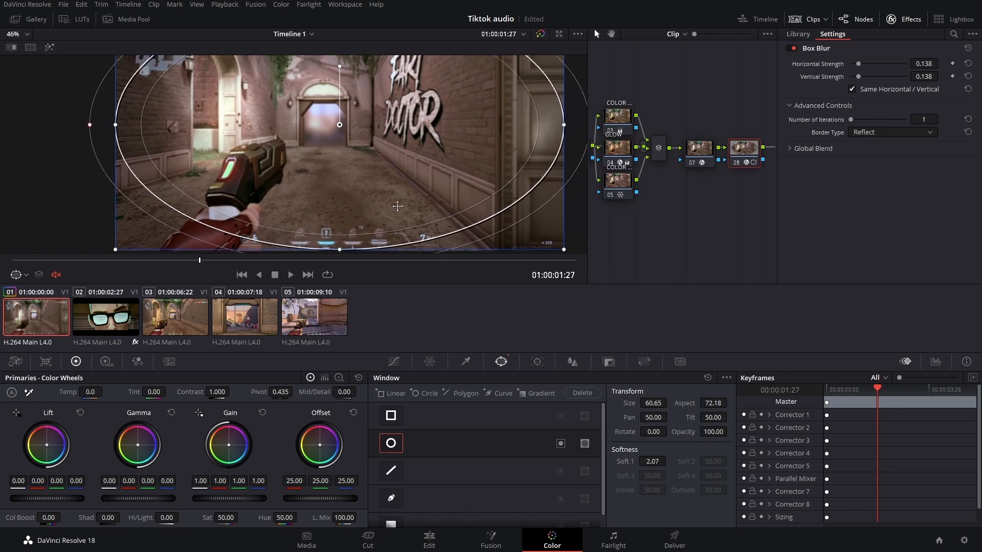
click(561, 444)
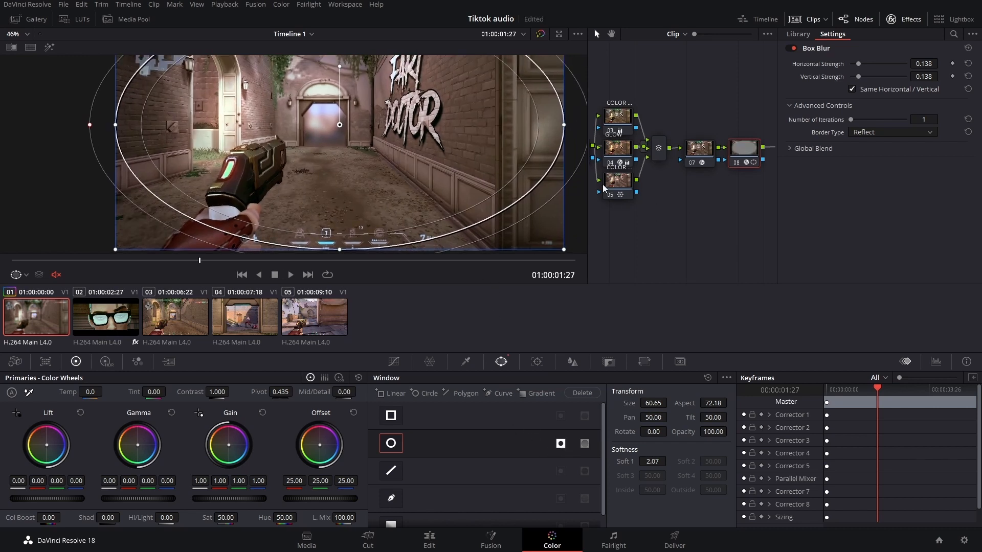
- Set the circle window's Soft 1 softness to 13.08 to feather the edge blur
scroll(84, 172, up, 2)
scroll(265, 245, down, 4)
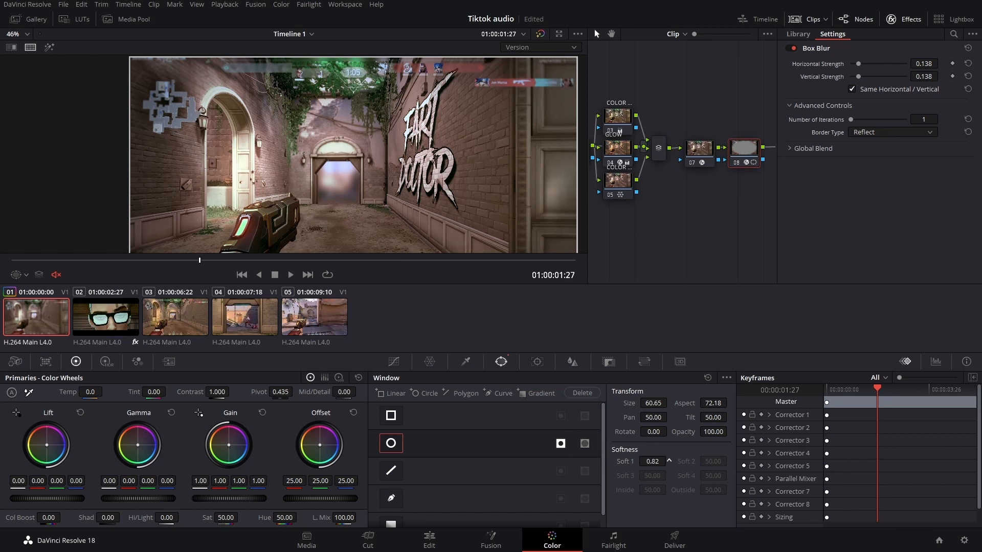
drag(642, 251, 597, 255)
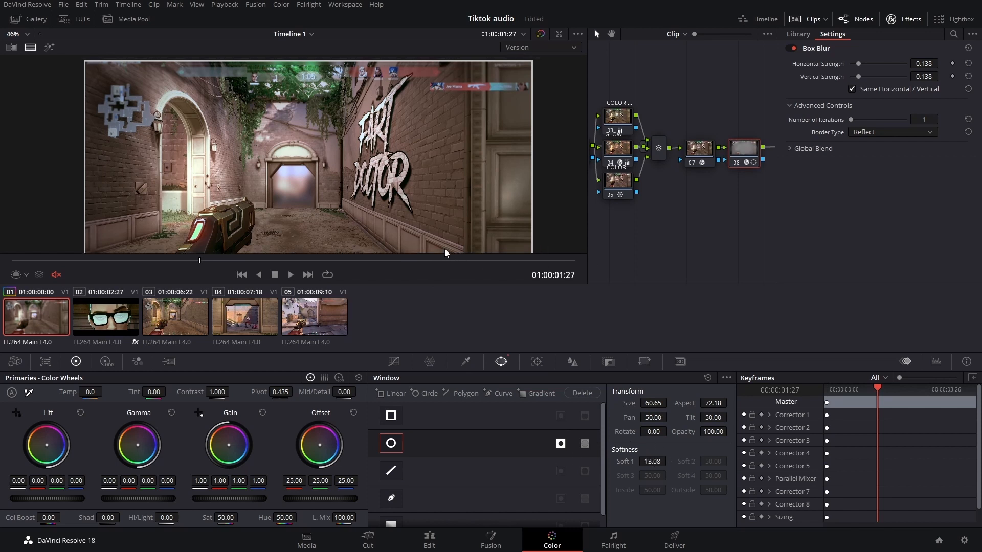
- Pan and fit the viewer, then scrub through the clip to inspect the edge blur
drag(350, 148, 380, 119)
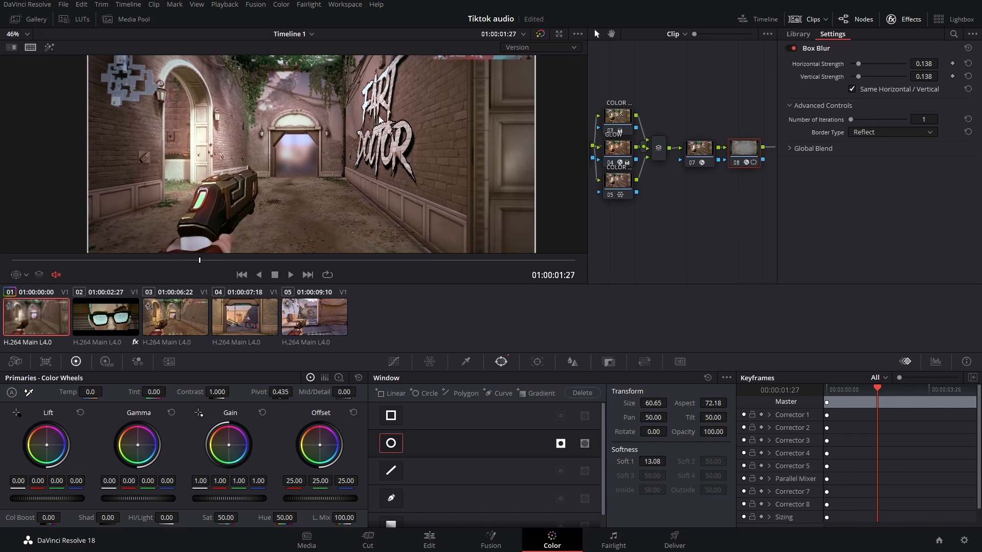
key(shift+z)
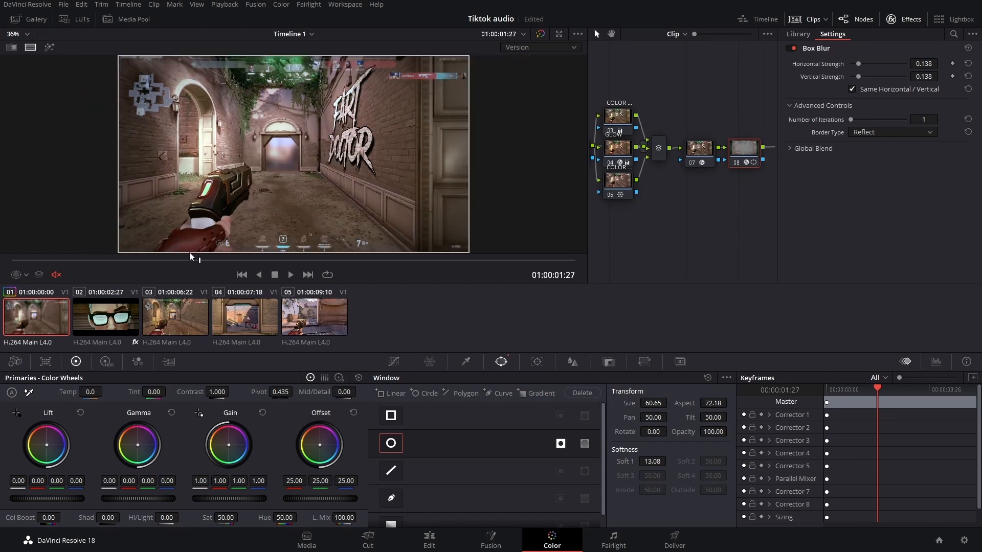
drag(204, 259, 501, 262)
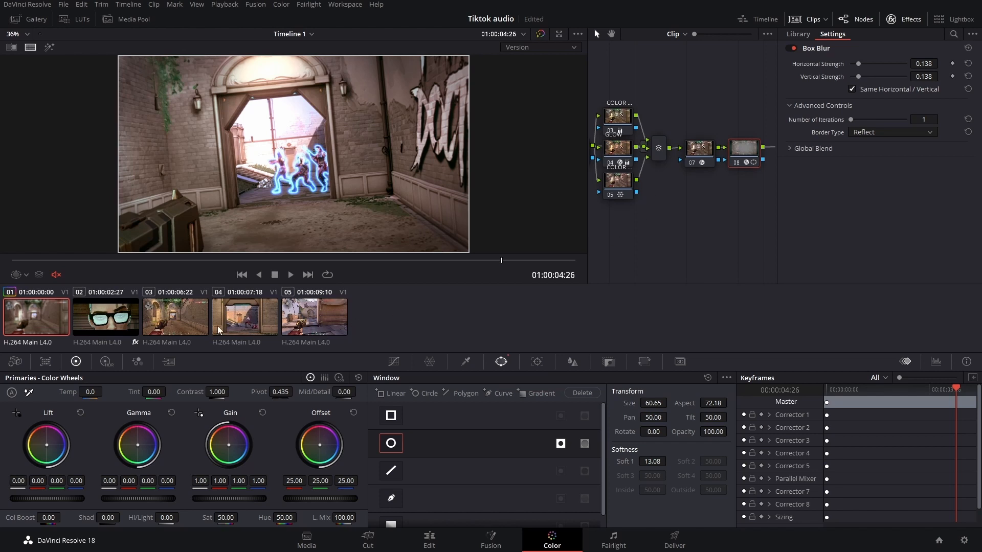
- Apply clip 01's grade to clips 03, 04 and 05
click(169, 318)
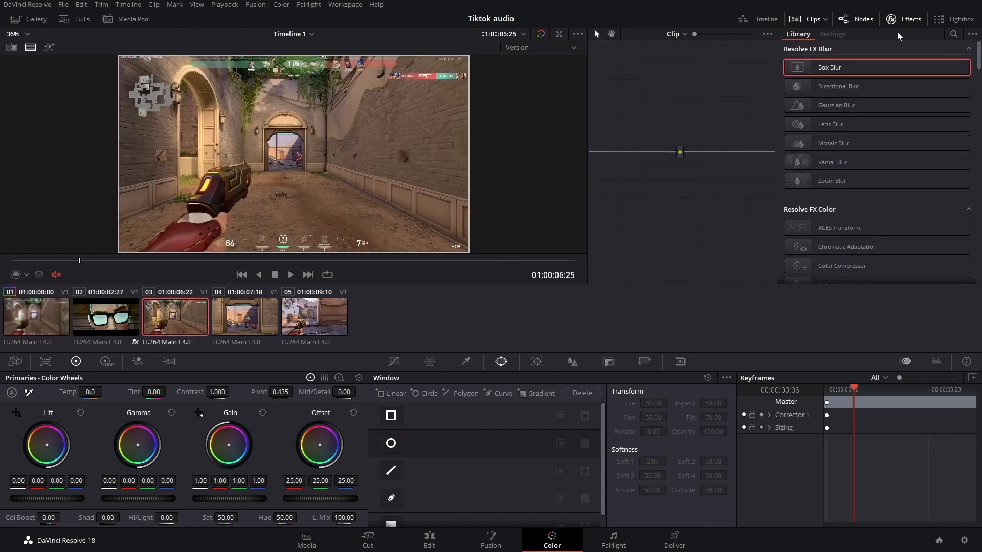
click(903, 19)
click(43, 321)
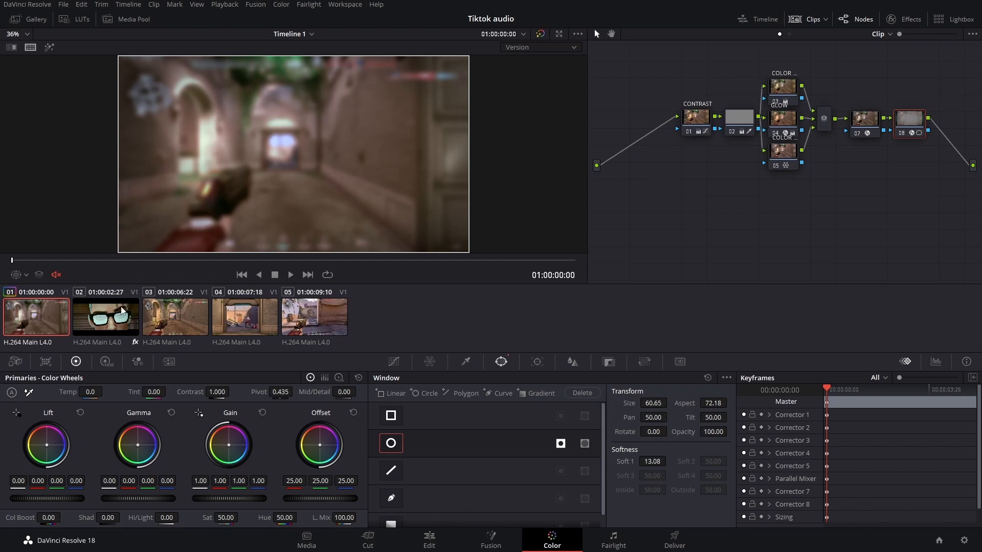
click(175, 318)
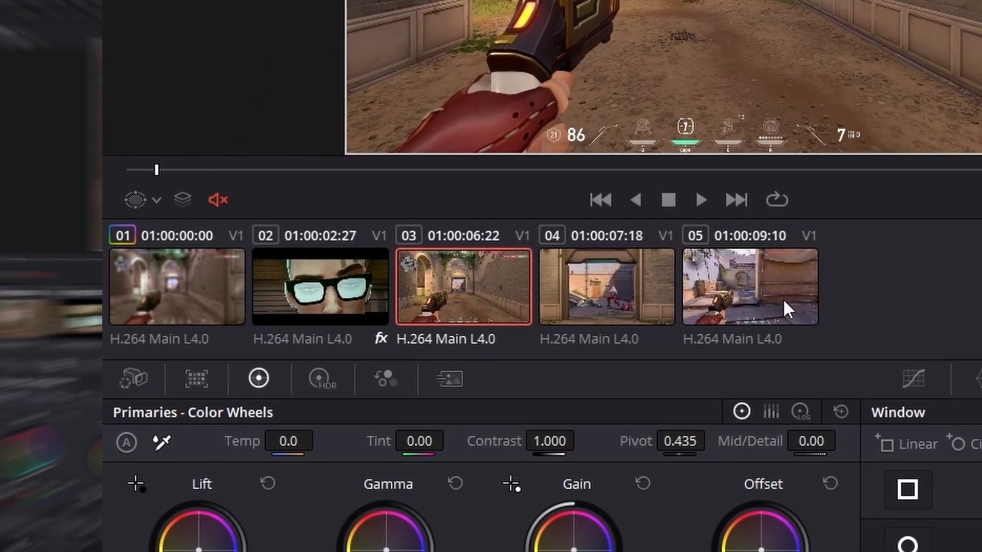
shift+click(787, 305)
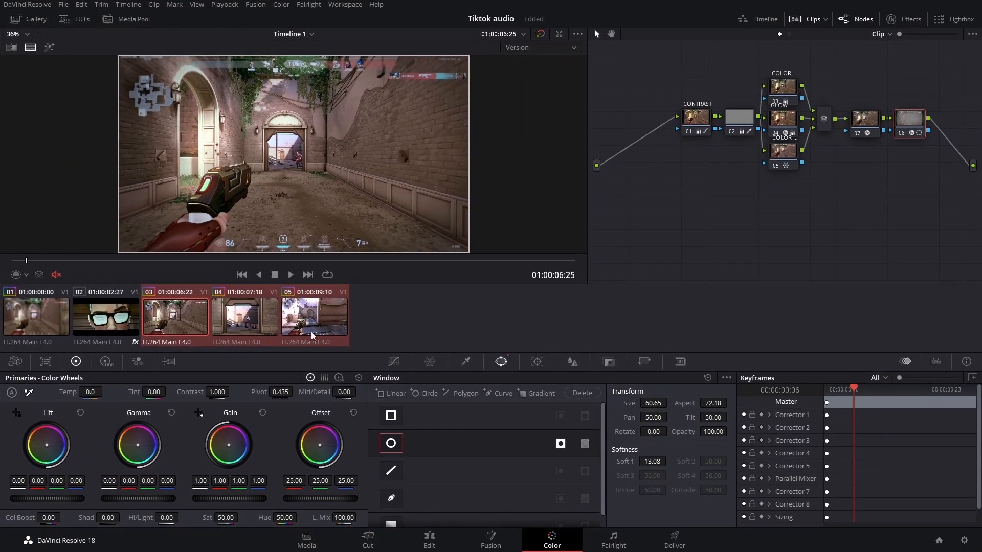
click(251, 315)
click(318, 321)
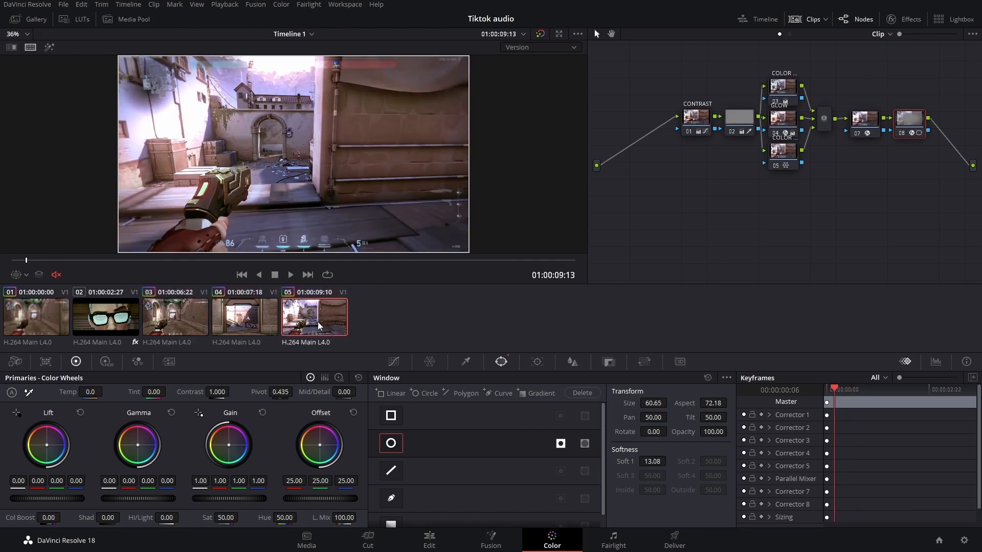
- Review the graded clips by switching between them and playing them back
click(261, 317)
click(207, 313)
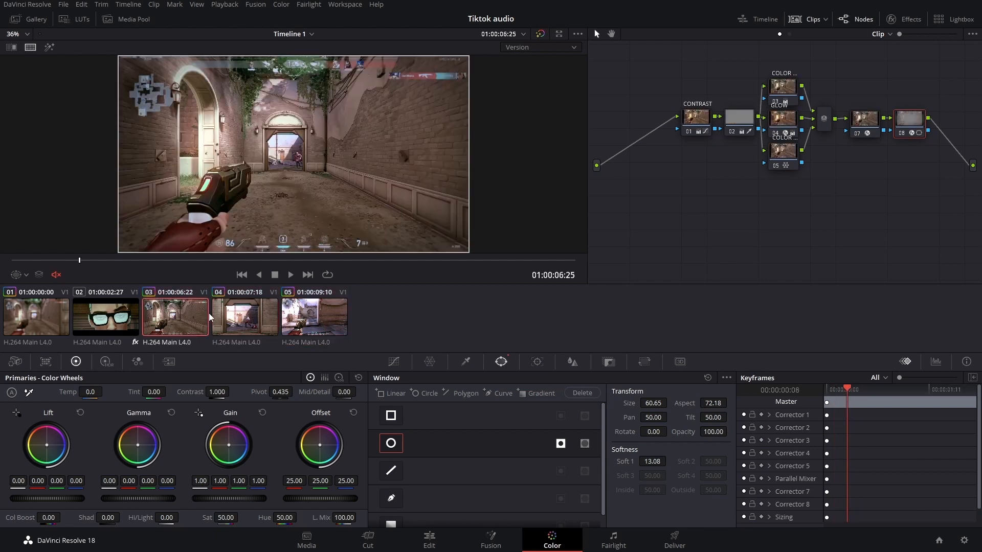
click(39, 316)
key(space)
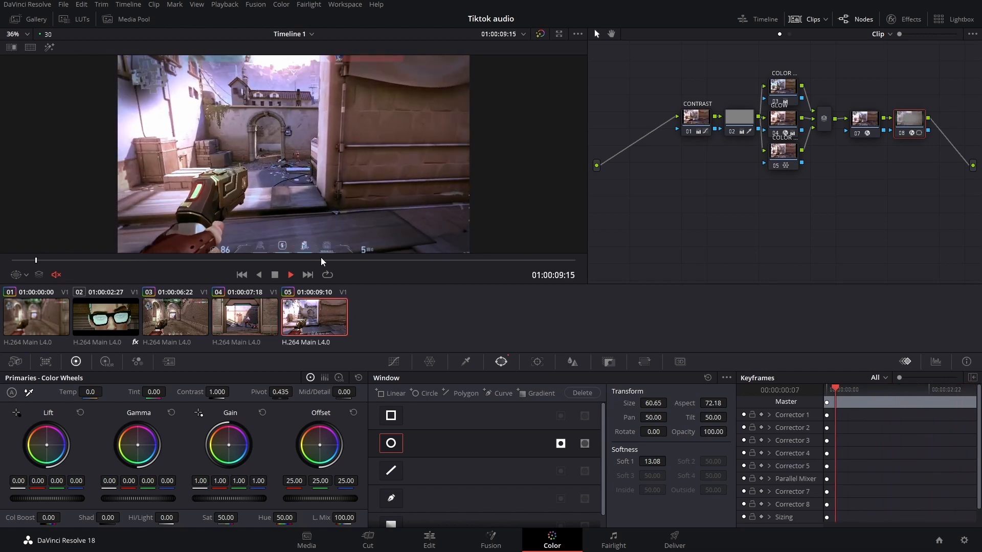
click(121, 289)
drag(459, 260, 412, 259)
click(179, 322)
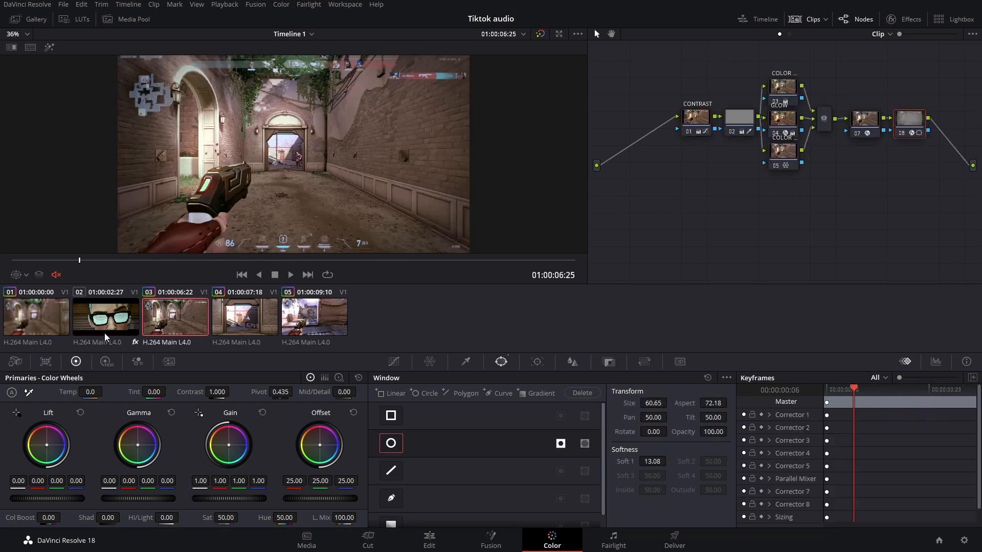
- Add a serial node after the first node of clip 02
click(101, 326)
drag(82, 264, 244, 260)
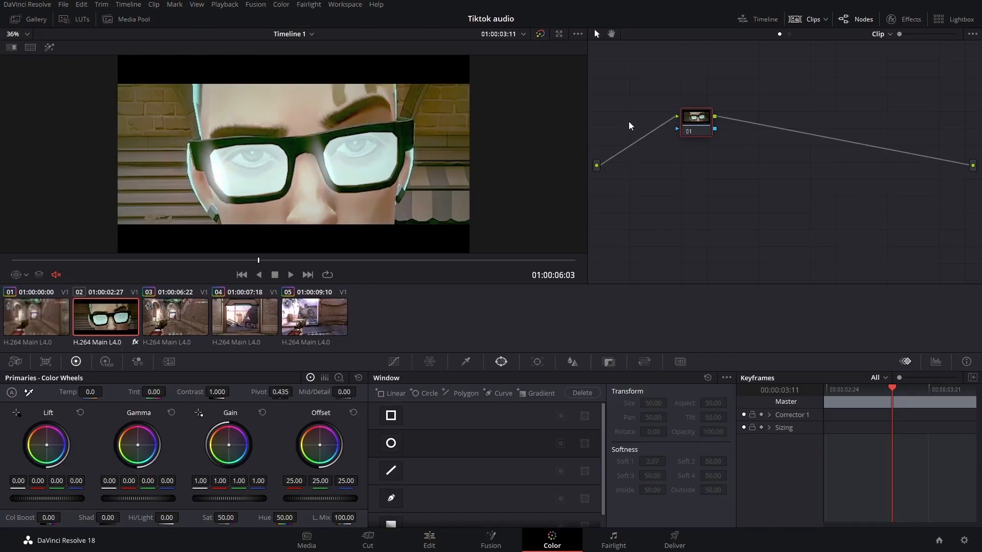
right_click(688, 146)
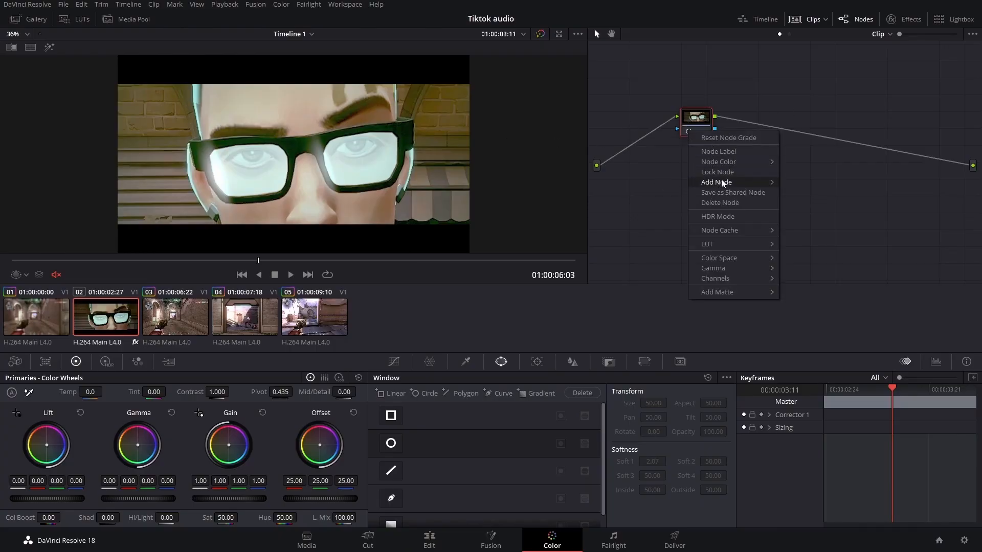
mouse_move(762, 183)
click(813, 183)
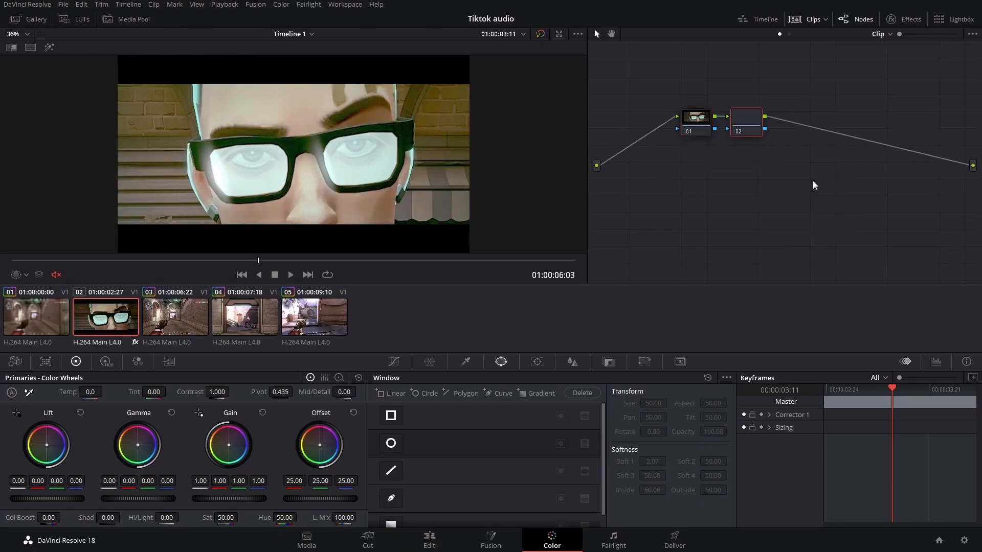
- Qualify the glowing eyes on the new node with the HSL qualifier picker and check the matte highlight
click(467, 362)
click(349, 145)
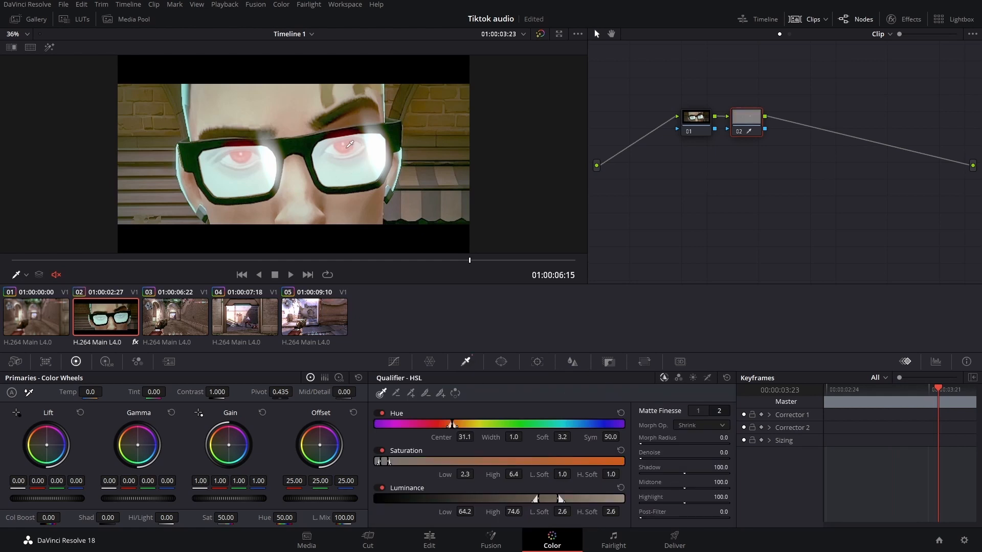
click(49, 47)
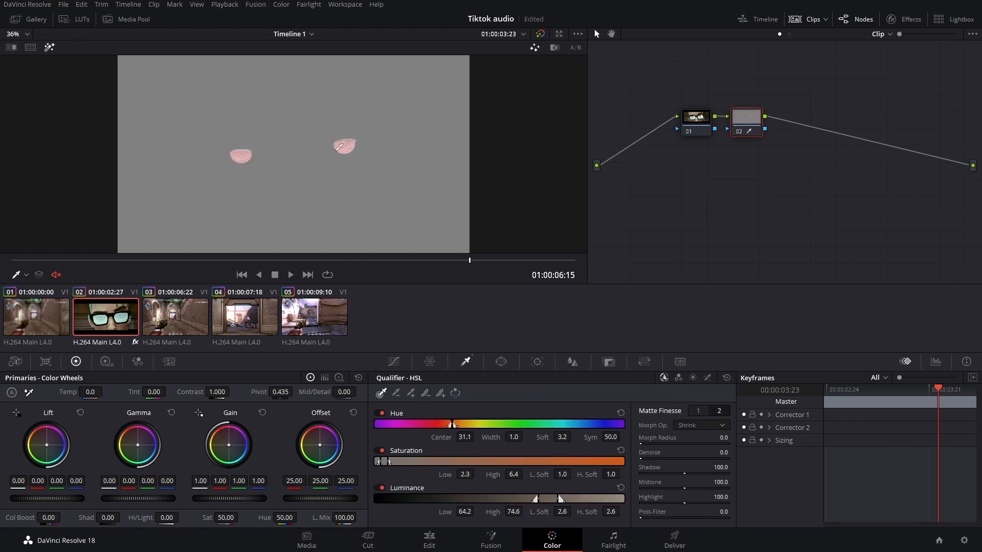
click(49, 47)
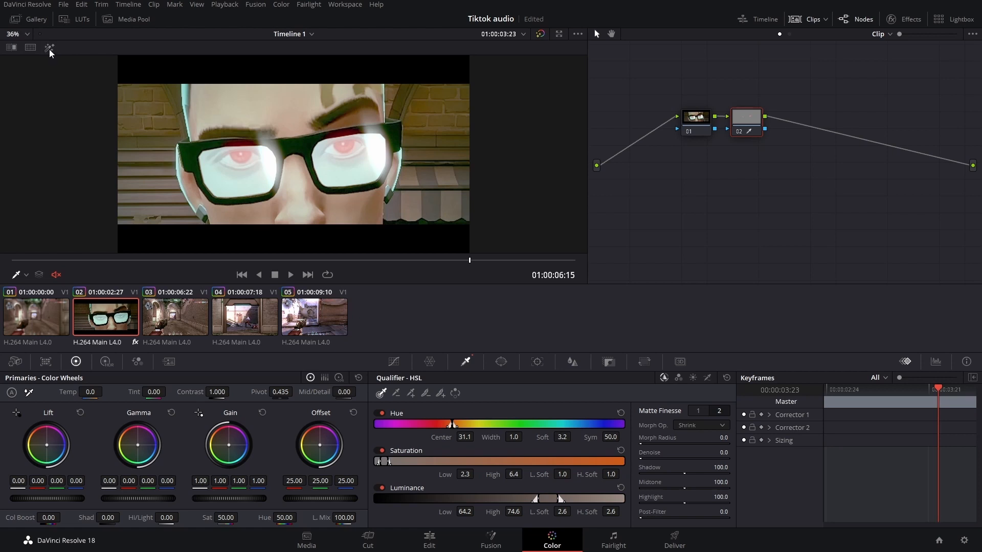
click(49, 47)
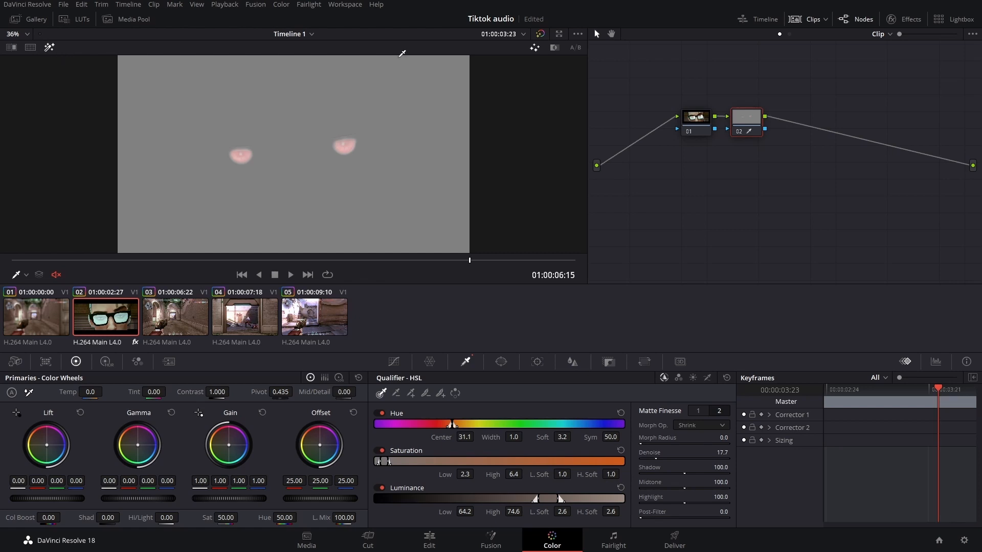
- Add a parallel node to the eye-qualifier node
right_click(742, 118)
mouse_move(783, 168)
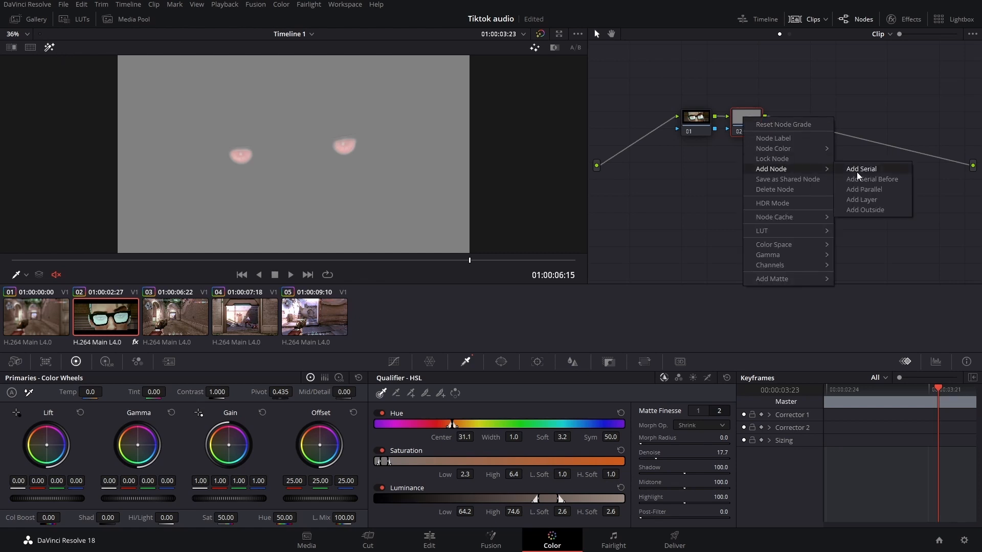
click(863, 190)
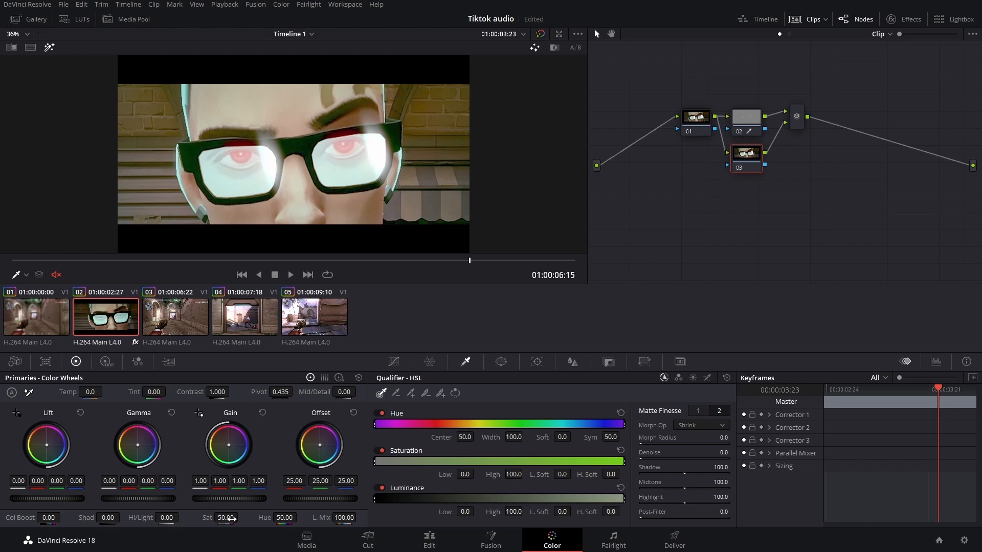
- Lower the parallel node's saturation, then reselect the eye-qualifier node and turn off the matte highlight
drag(233, 519, 194, 518)
click(741, 131)
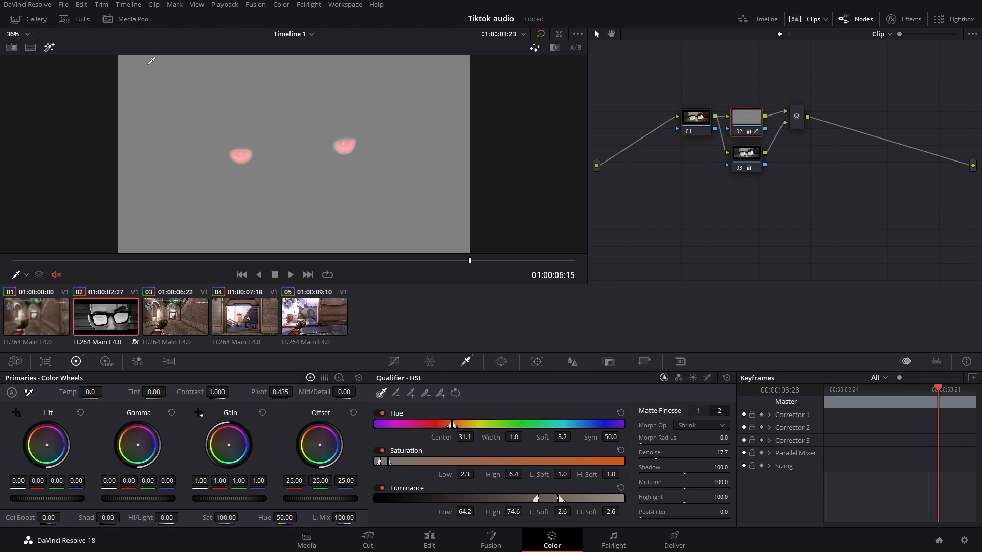
click(50, 47)
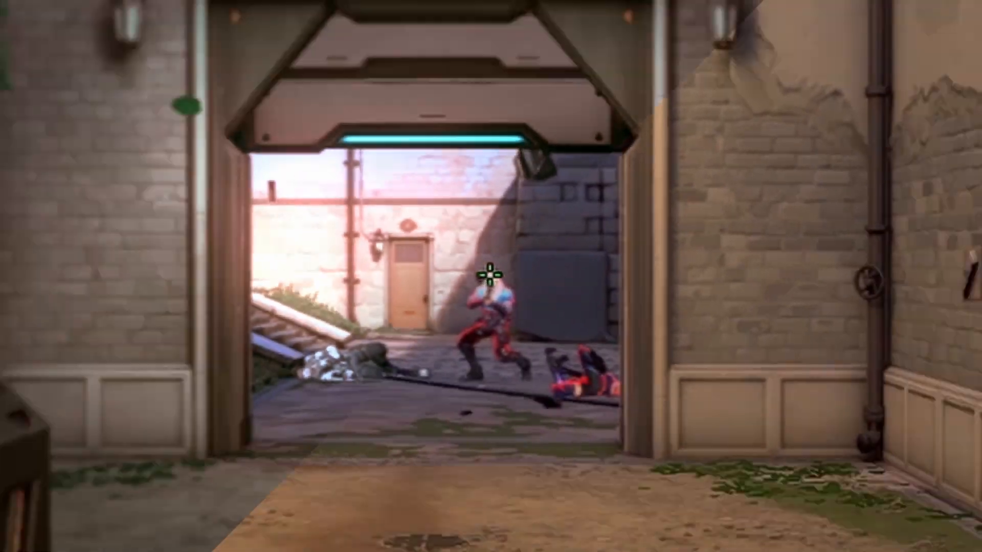
click(490, 276)
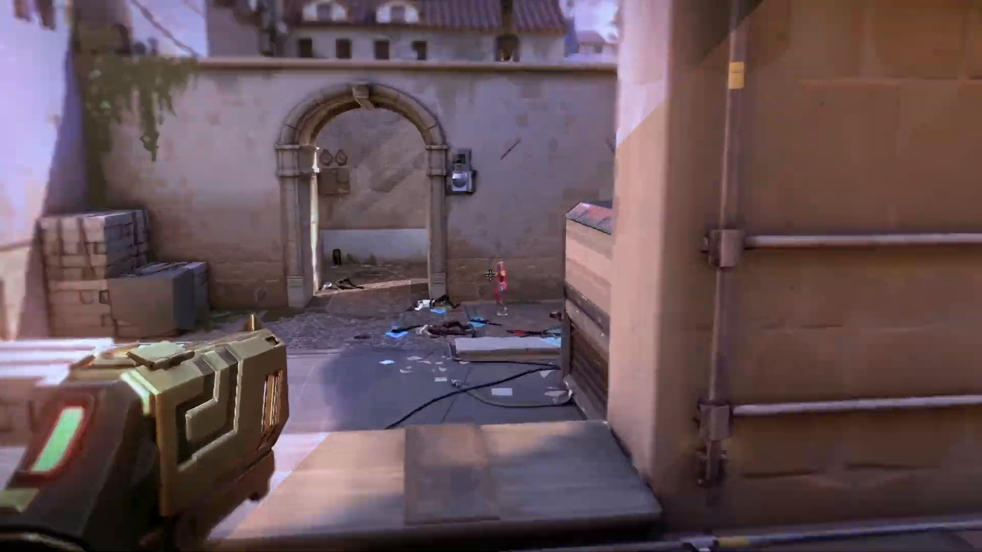